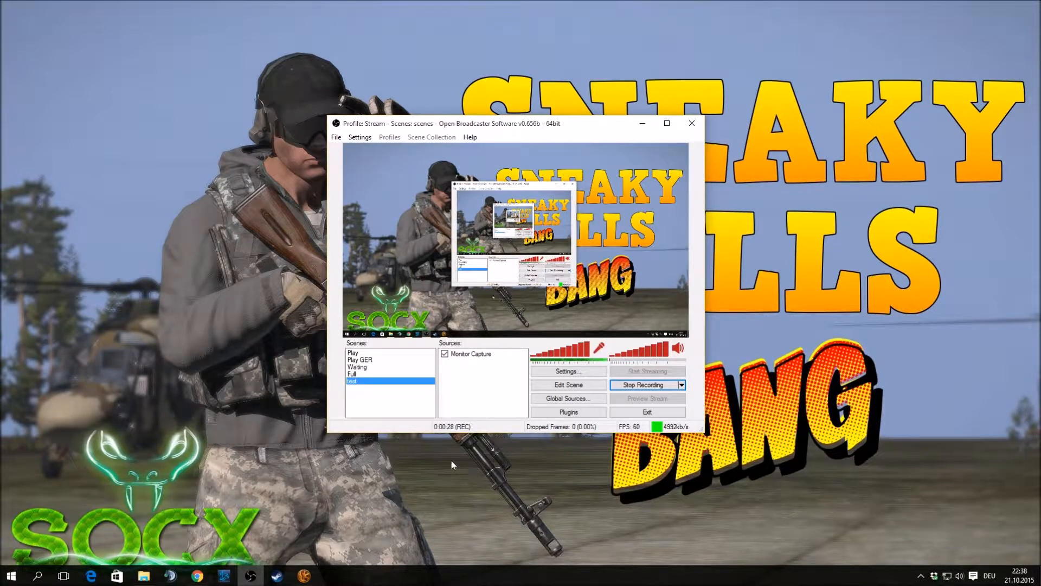
- Switch to Chrome to view the OBS download page at obsproject.com, and return to OBS
left_click(257, 492)
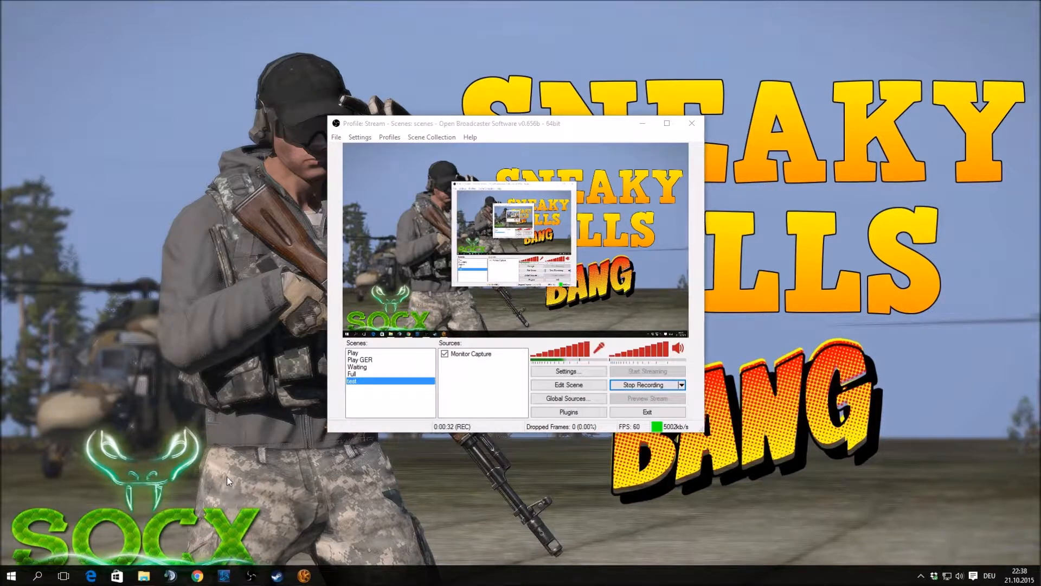
left_click(197, 575)
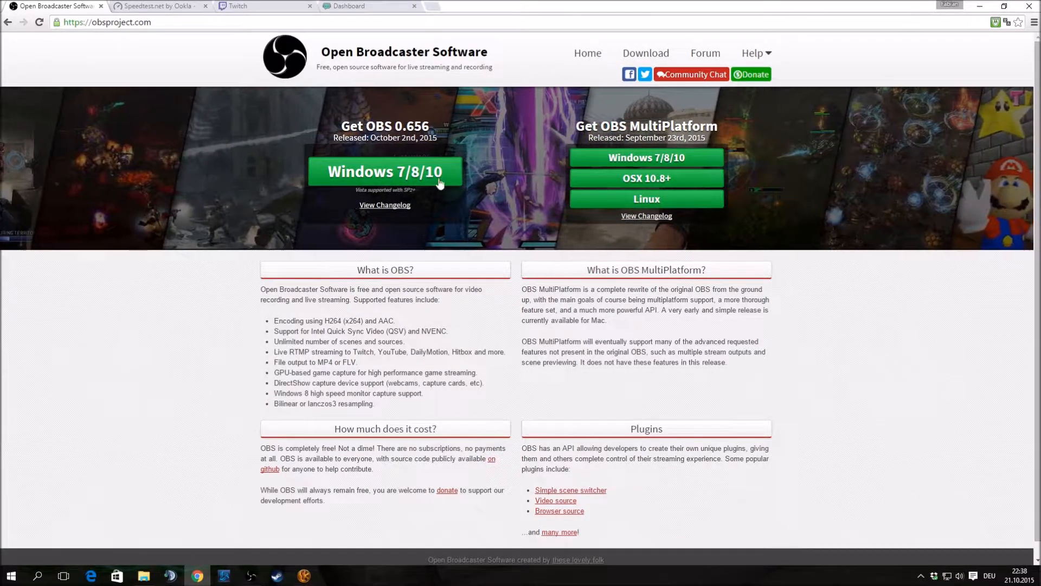
left_click(979, 7)
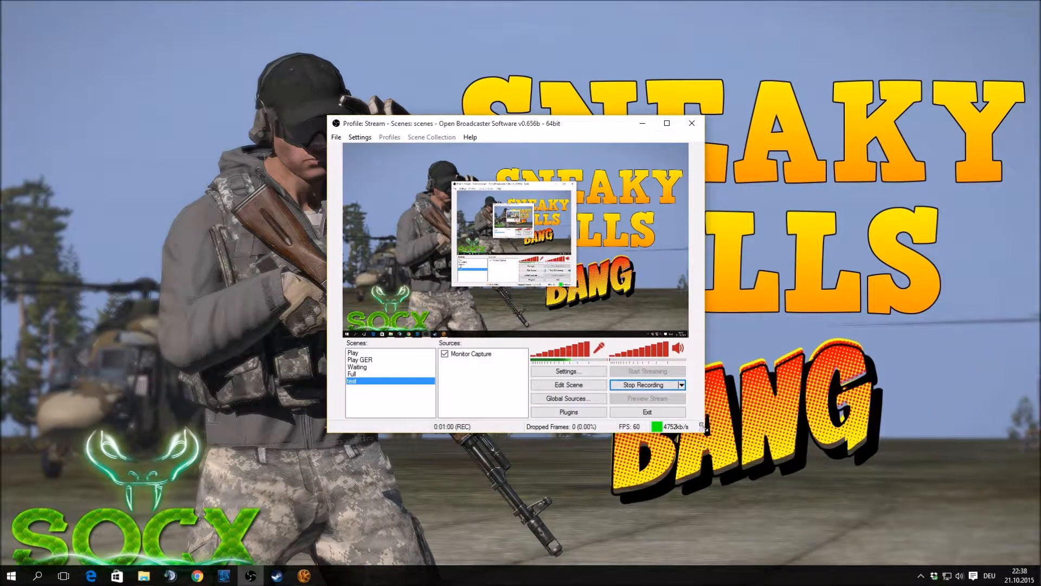
- Enlarge the OBS window, shift it towards the middle of the desktop, and bring up its settings dialog
left_click_drag(703, 431, 909, 518)
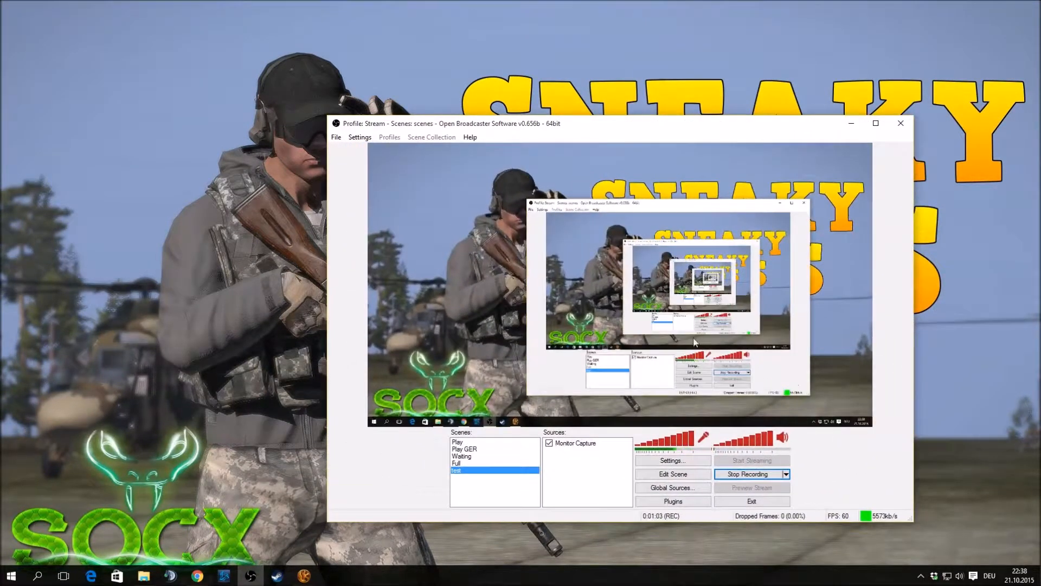
left_click_drag(606, 127, 498, 101)
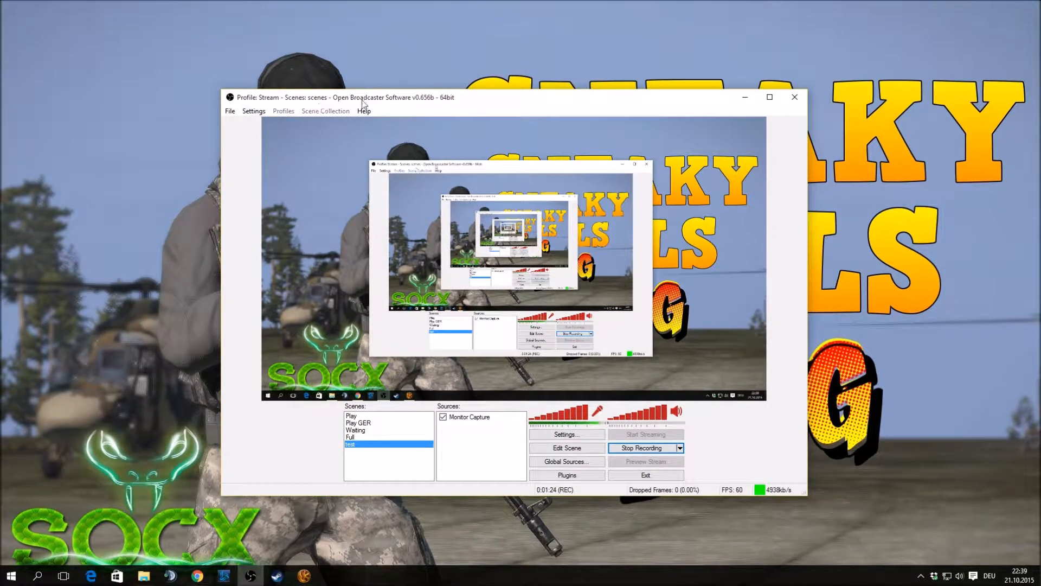
left_click(253, 111)
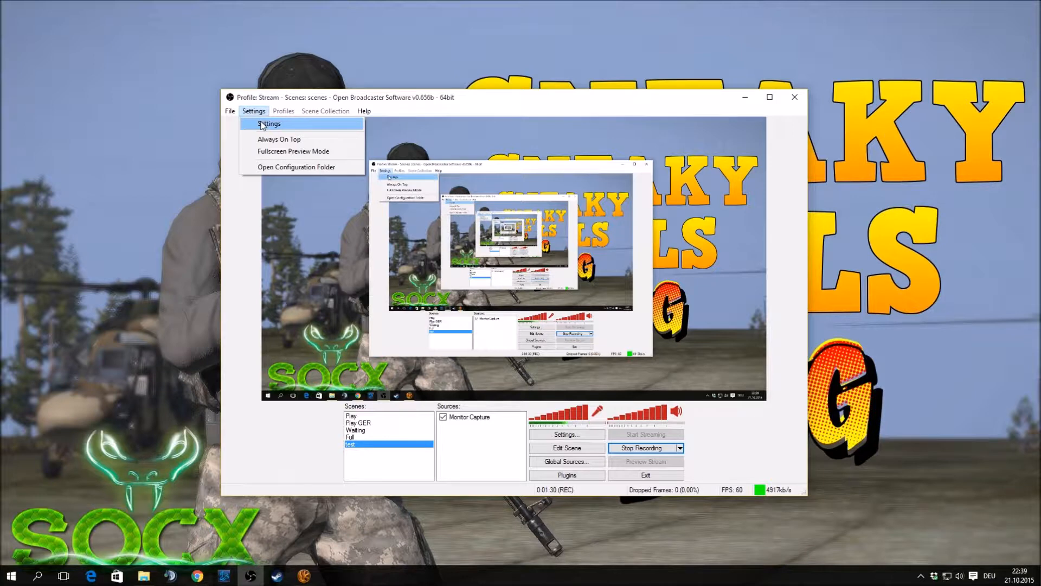
left_click(261, 124)
left_click_drag(462, 97, 450, 97)
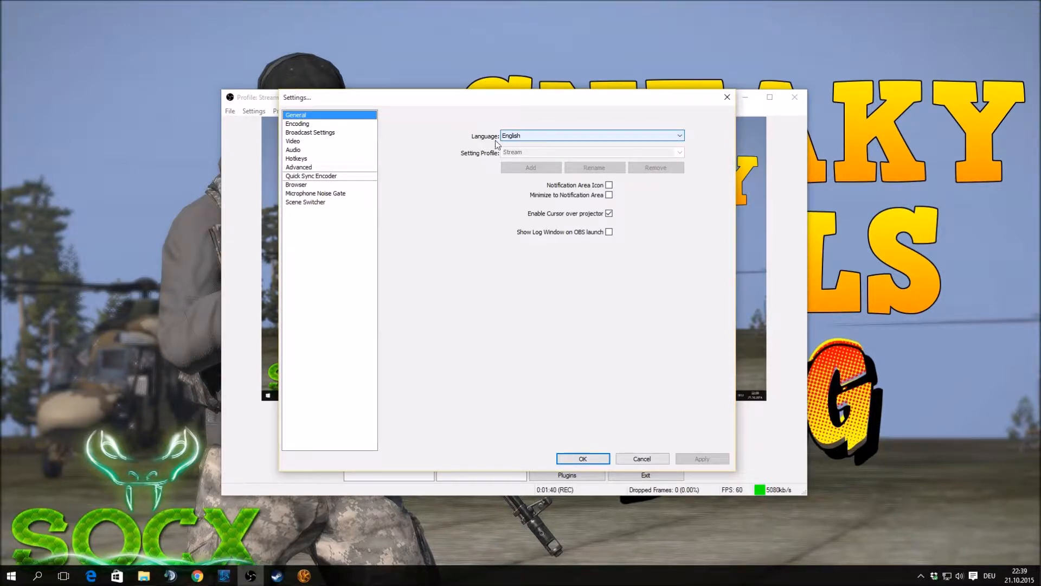
- Look through the available interface languages in the general settings and keep English
left_click(535, 140)
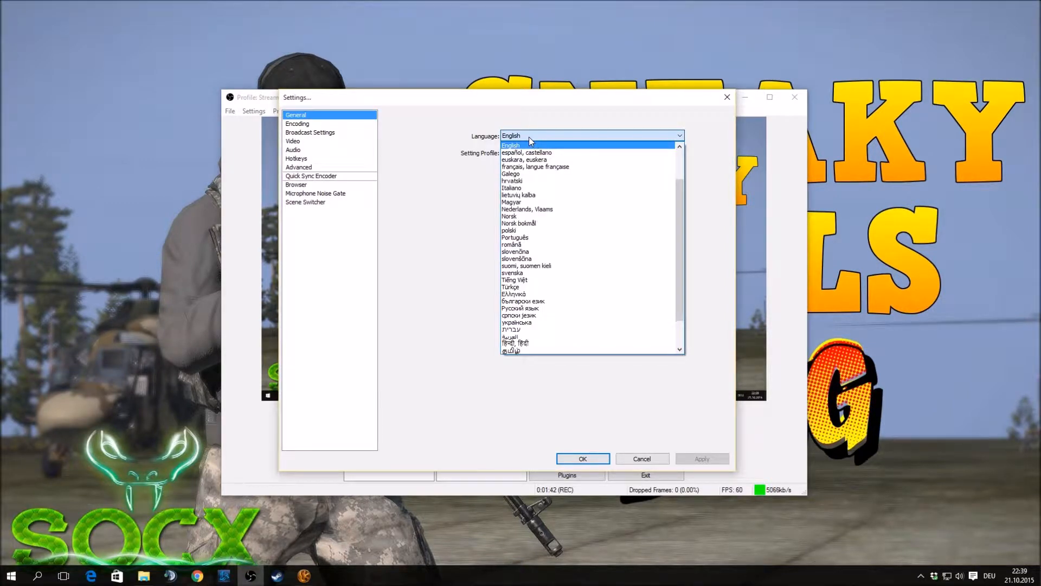
left_click_drag(681, 238, 676, 207)
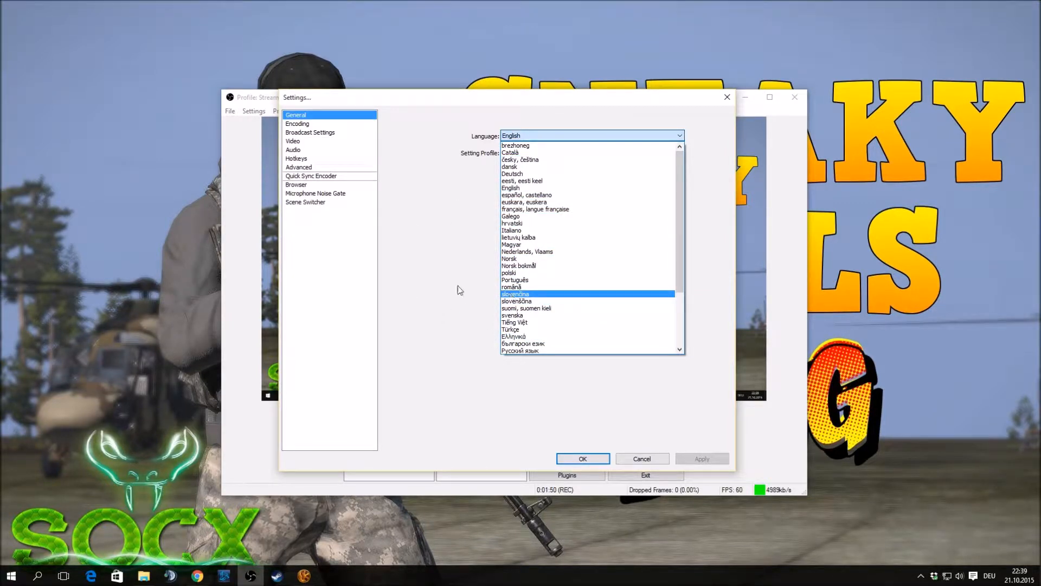
left_click(480, 219)
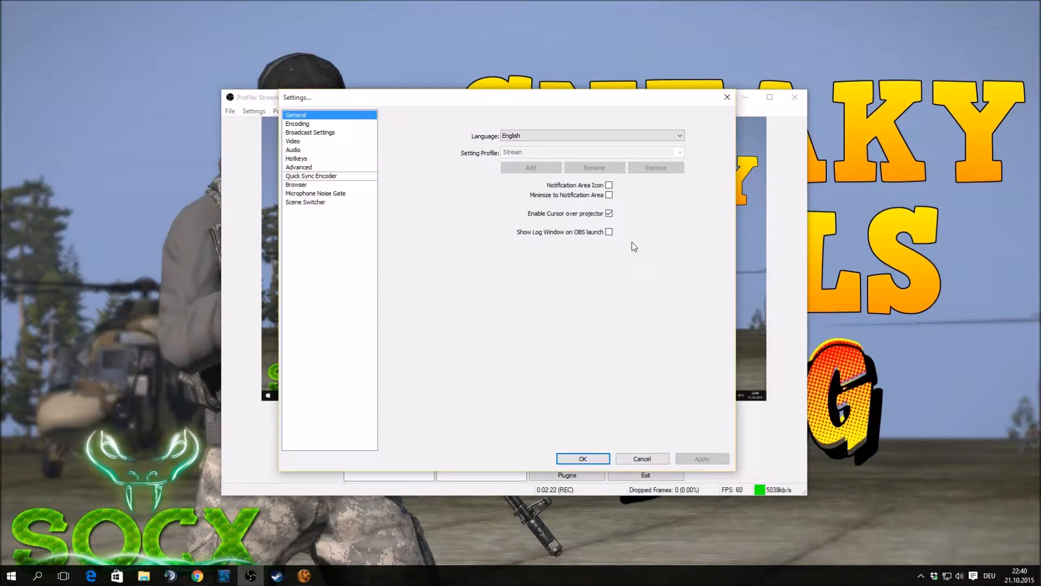
- In the encoding settings, turn off CBR to pick a quality balance of 10, and re-enable CBR
left_click(313, 124)
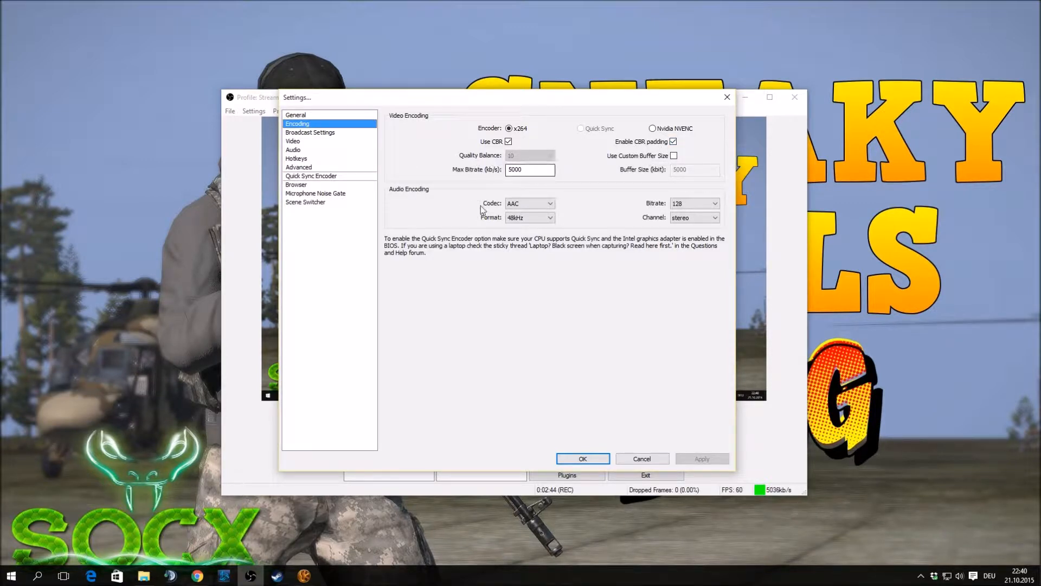
left_click(509, 142)
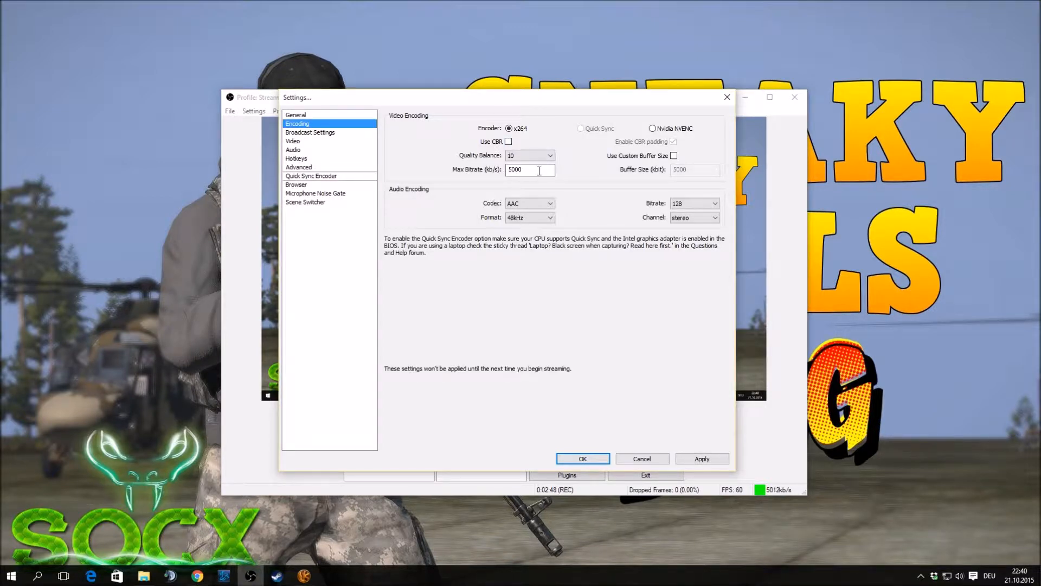
left_click(529, 156)
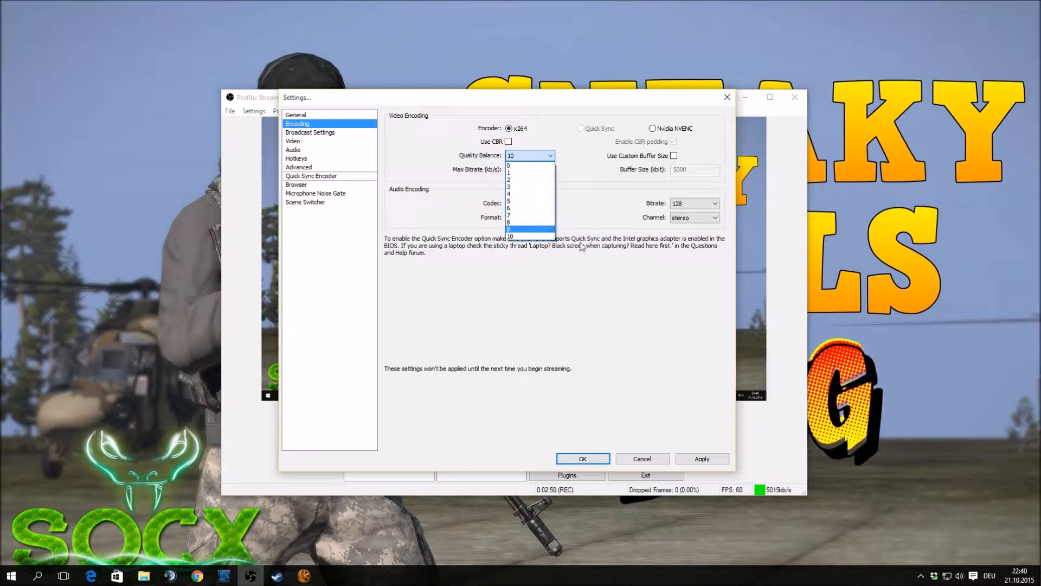
left_click(529, 237)
left_click(509, 141)
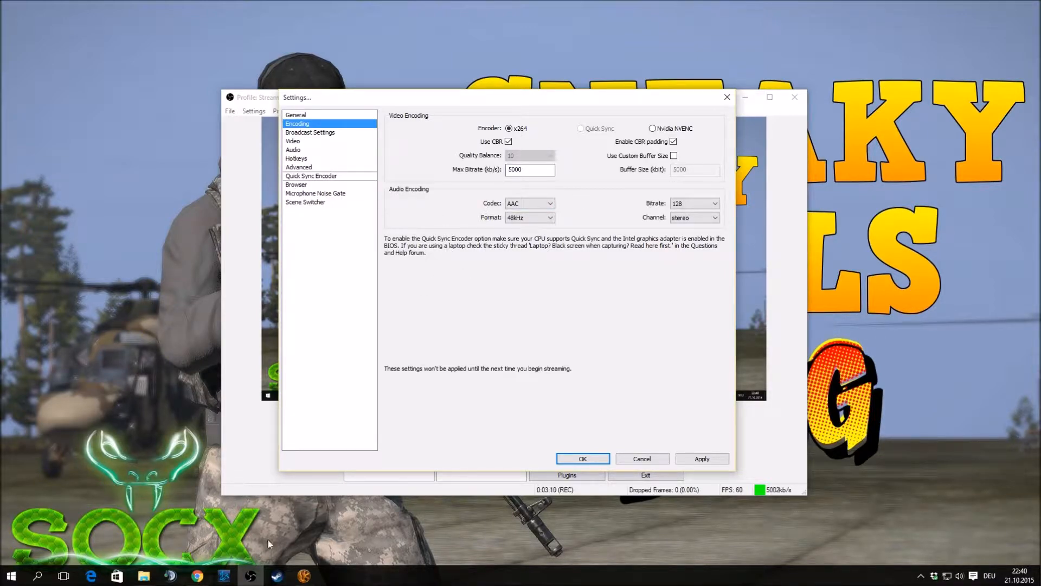
- Switch to Chrome, run an internet speed test on speedtest.net, and return to the OBS settings
left_click(201, 576)
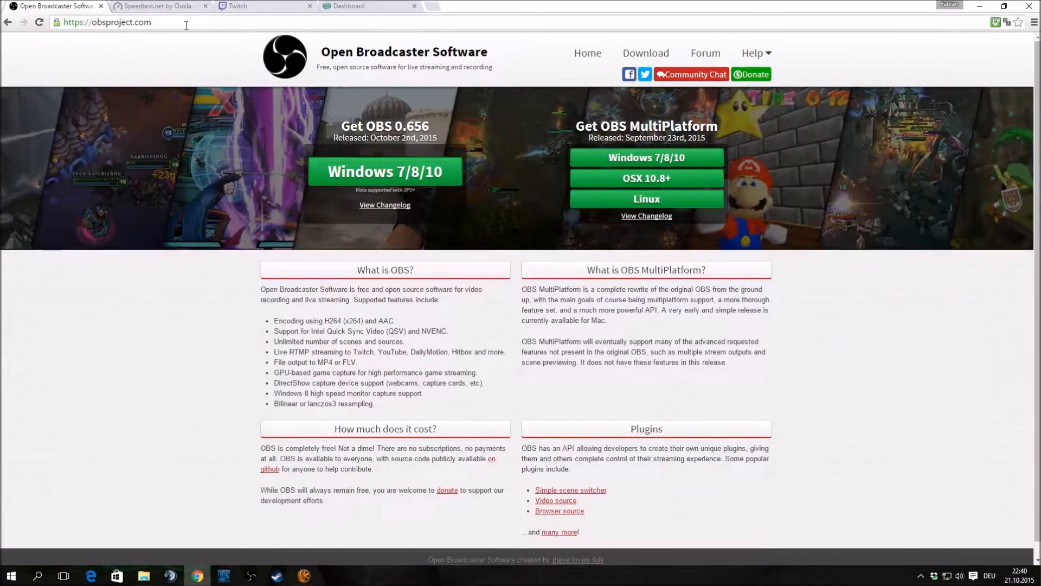
left_click(170, 7)
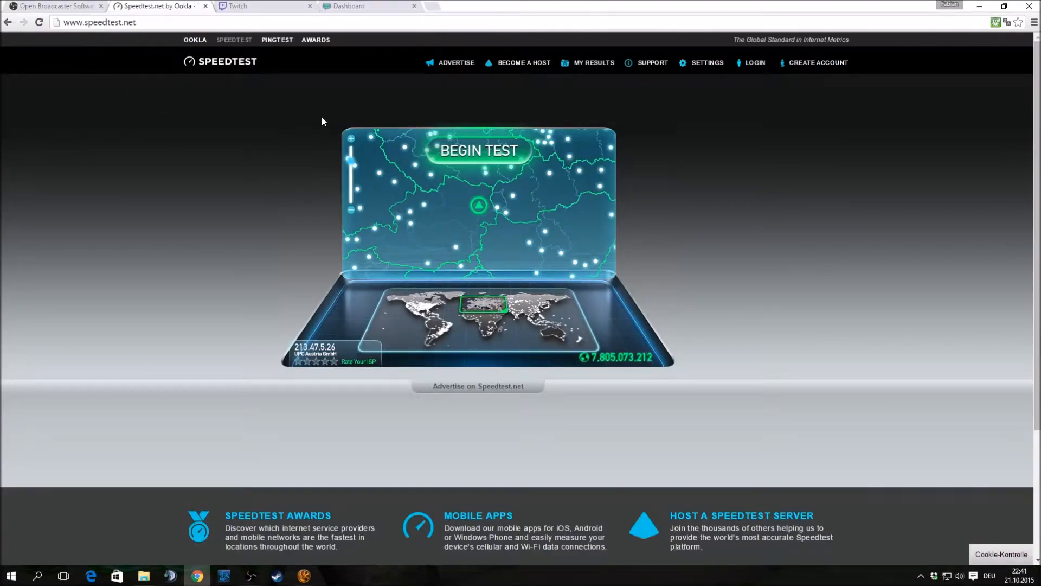
left_click(486, 158)
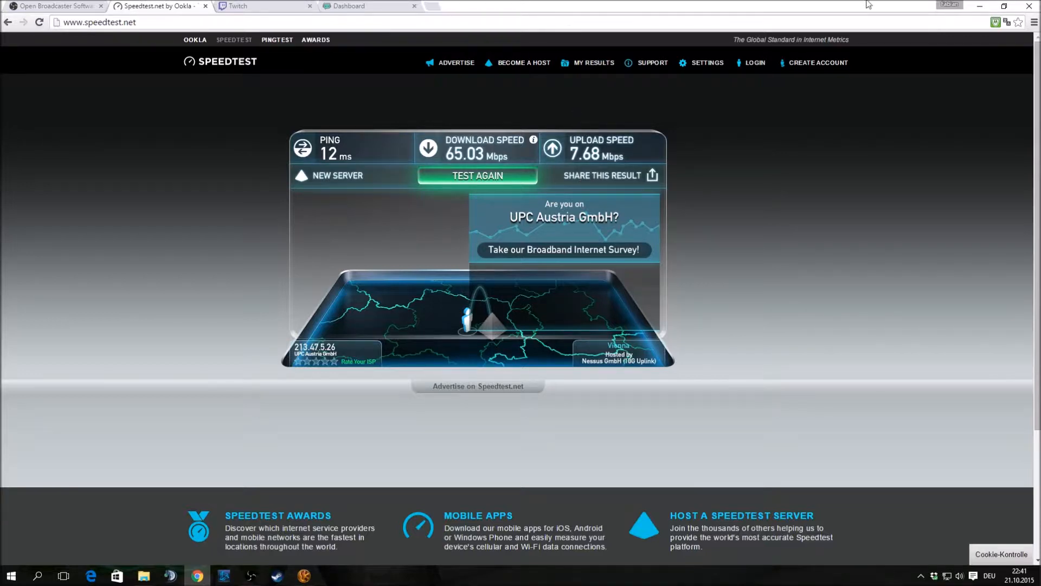
left_click(979, 7)
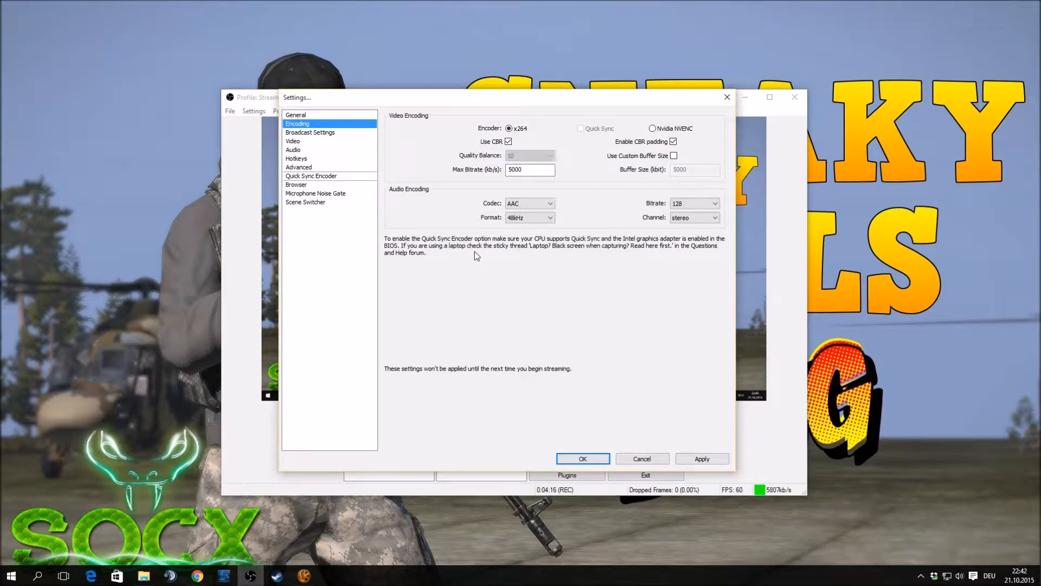
- Move on to the broadcast settings, discarding the pending encoding changes, and set the mode to Live Stream
left_click(534, 169)
left_click(317, 134)
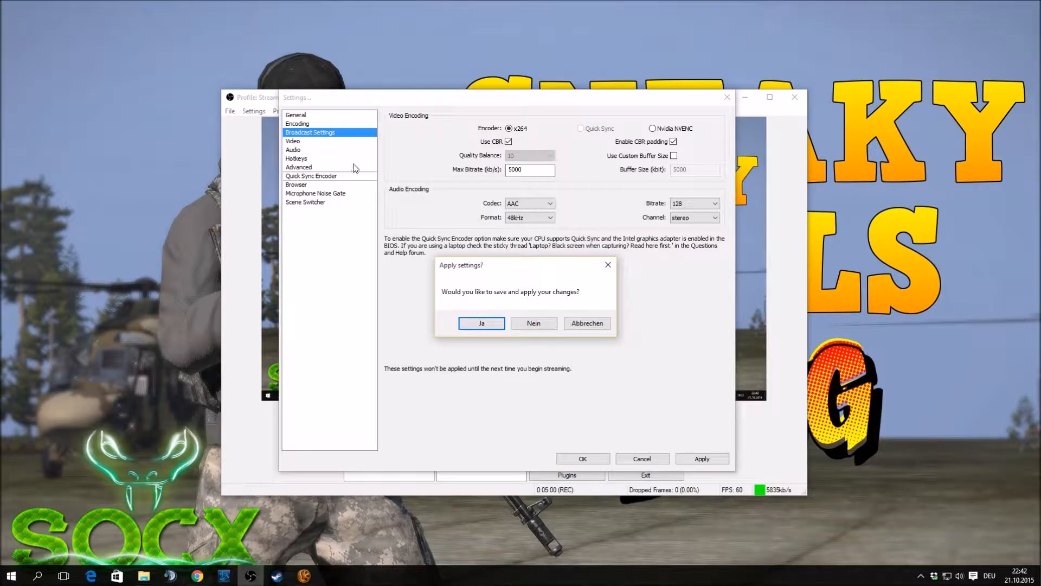
left_click(530, 324)
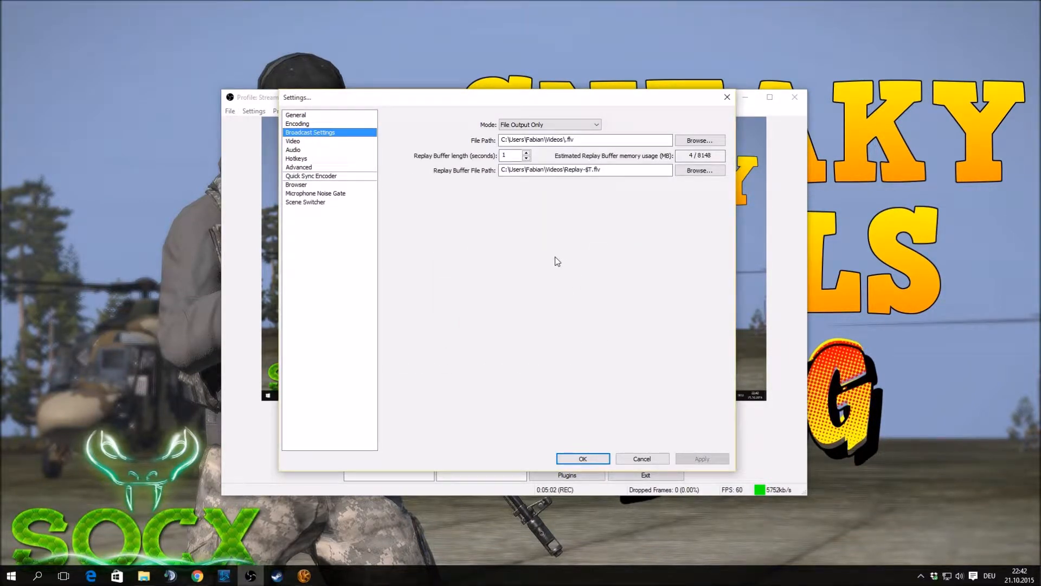
left_click(528, 126)
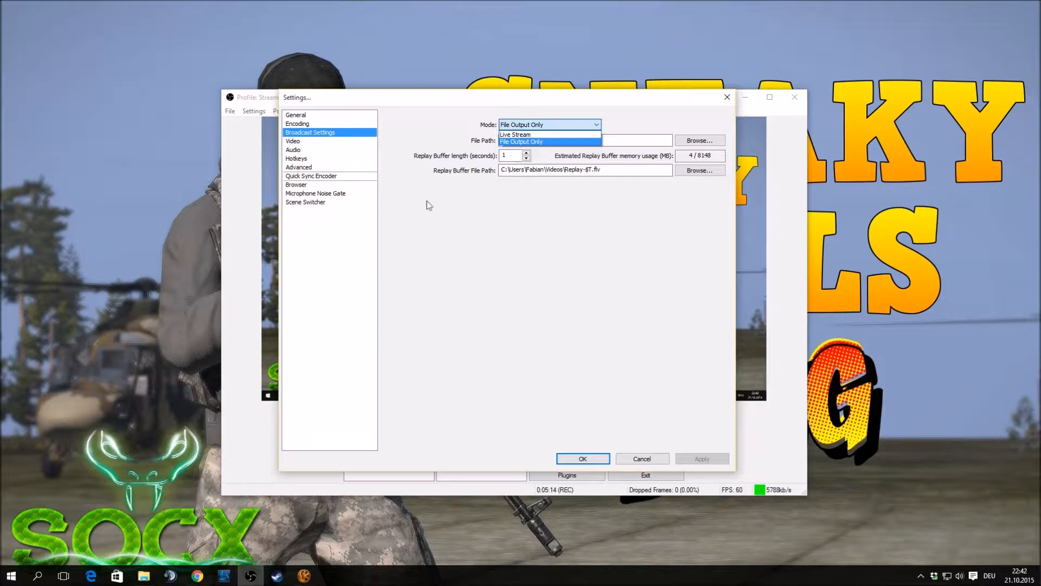
left_click(525, 135)
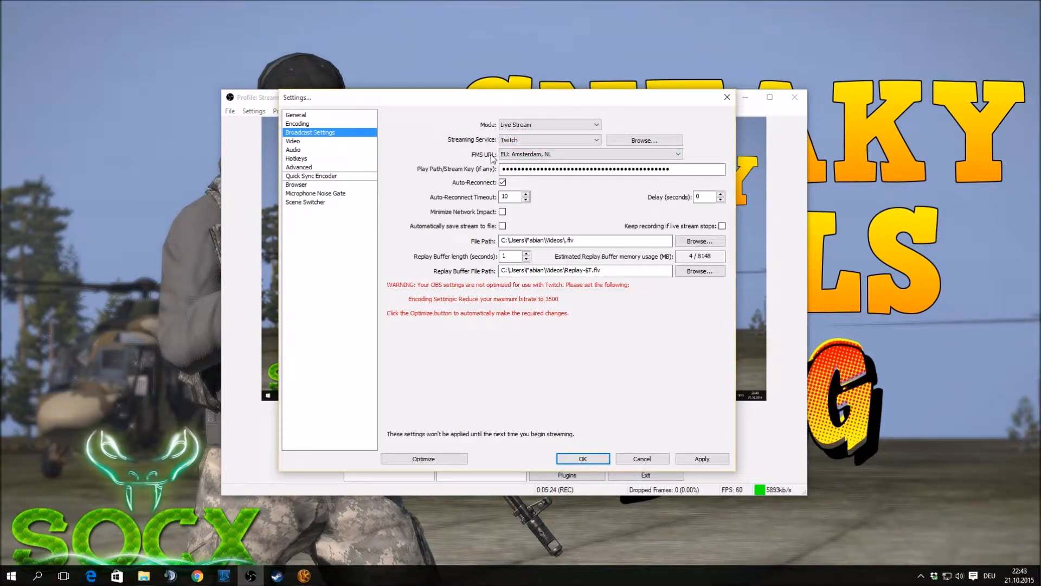
- Try hitbox.tv as the streaming service, switch back to Twitch, and cancel the settings changes
left_click(521, 140)
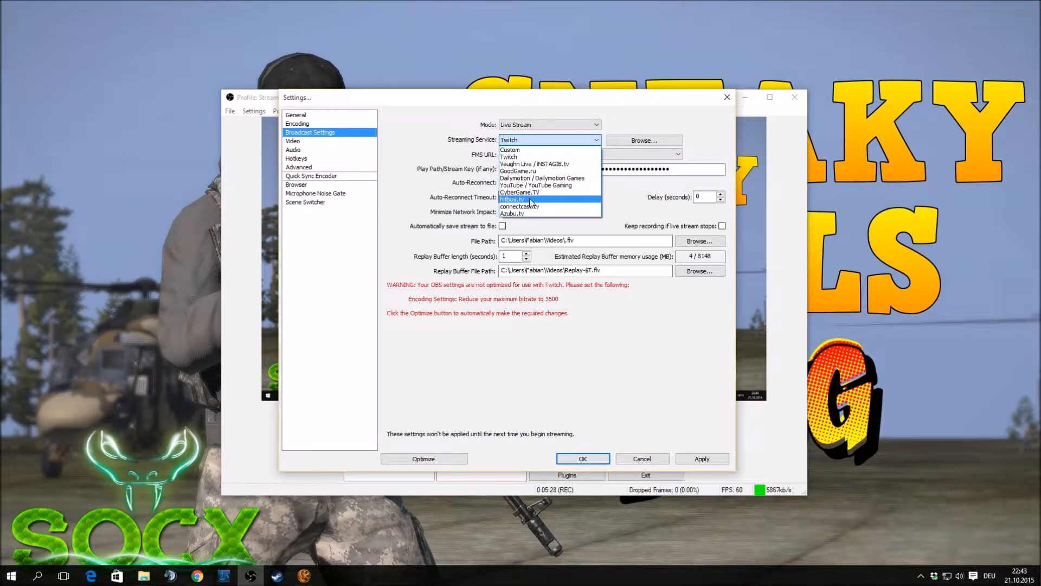
left_click(525, 200)
left_click(534, 141)
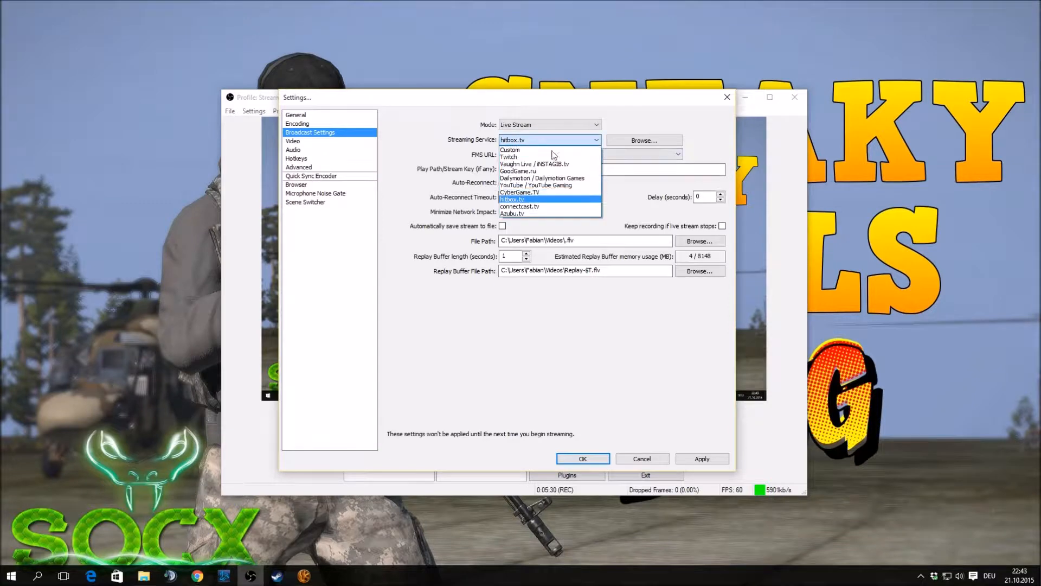
left_click(534, 157)
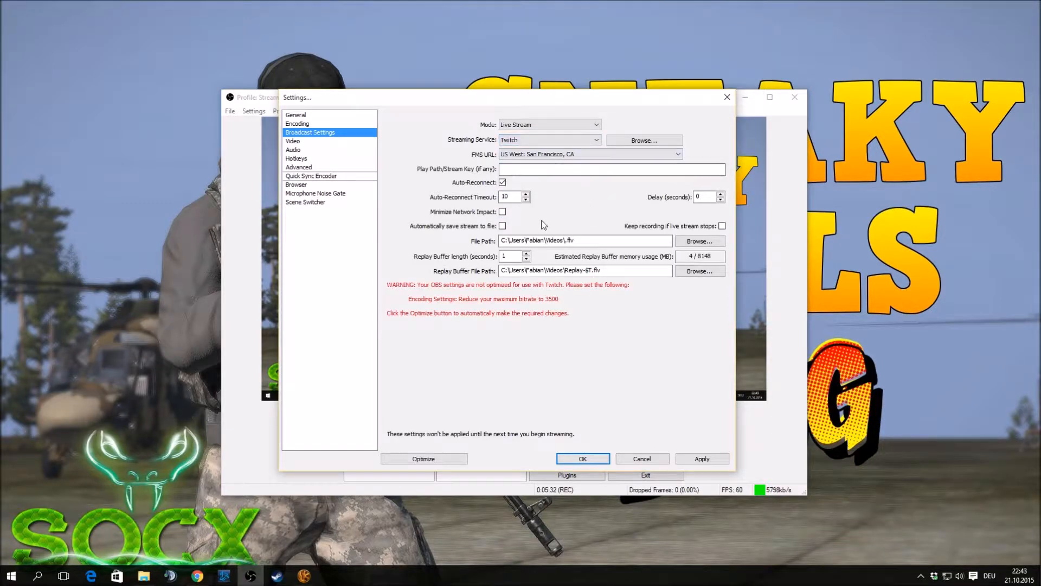
left_click(652, 459)
- Reopen the broadcast settings, set the mode to Live Stream, and select EU: Amsterdam, NL as the FMS URL
left_click(253, 110)
left_click(264, 121)
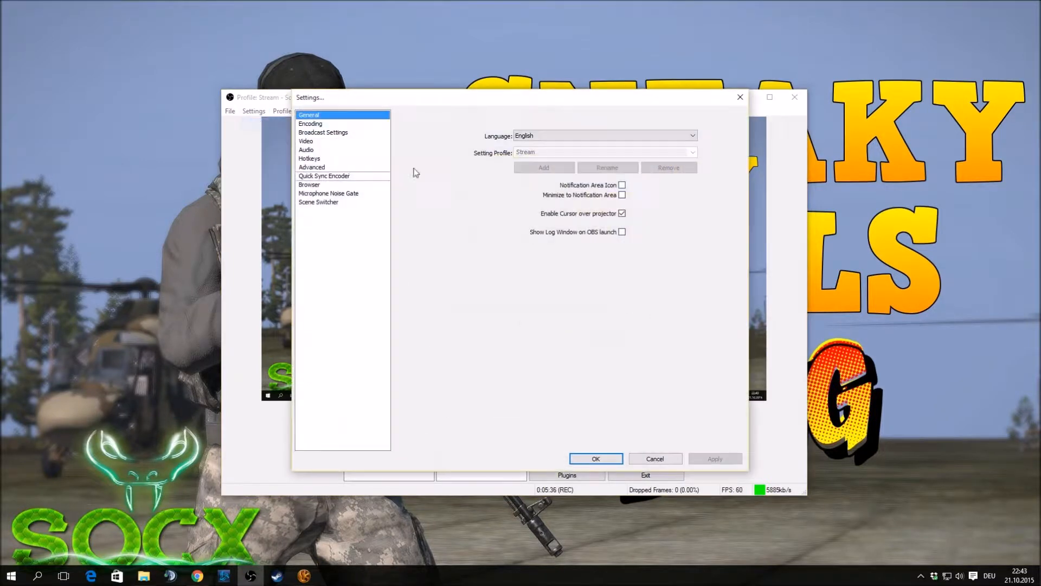
left_click(323, 140)
left_click(361, 133)
left_click(562, 124)
left_click(542, 133)
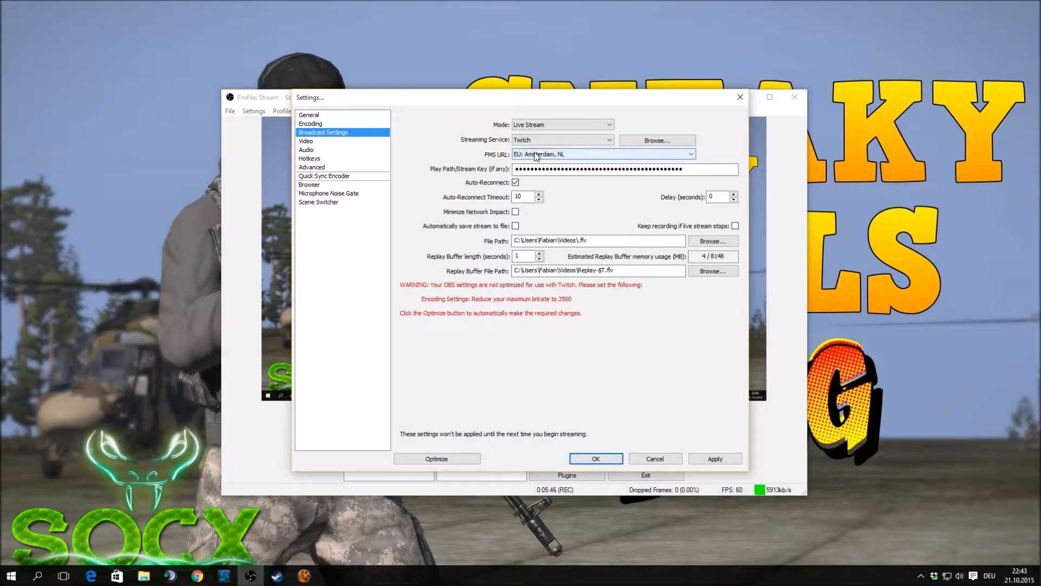
left_click(527, 154)
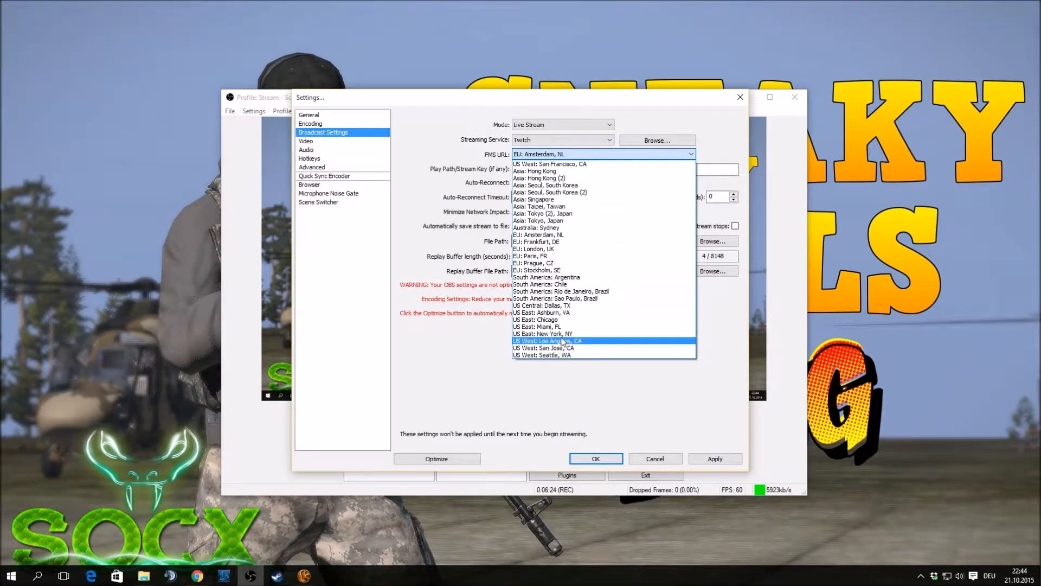
left_click(542, 237)
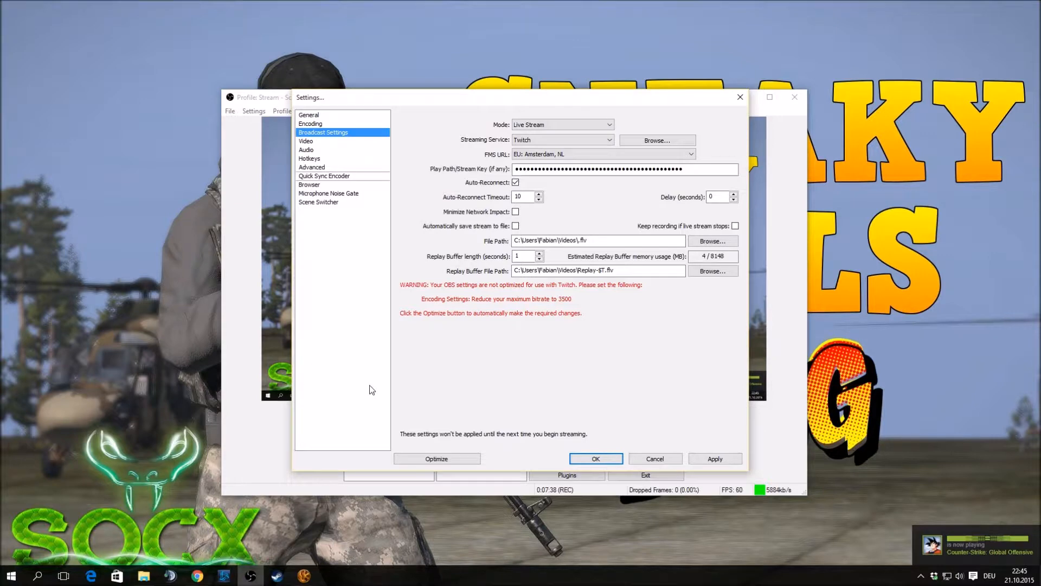
- Switch to Chrome, locate the Stream Key page from the Twitch dashboard, and return to the OBS settings
left_click(197, 575)
left_click(252, 5)
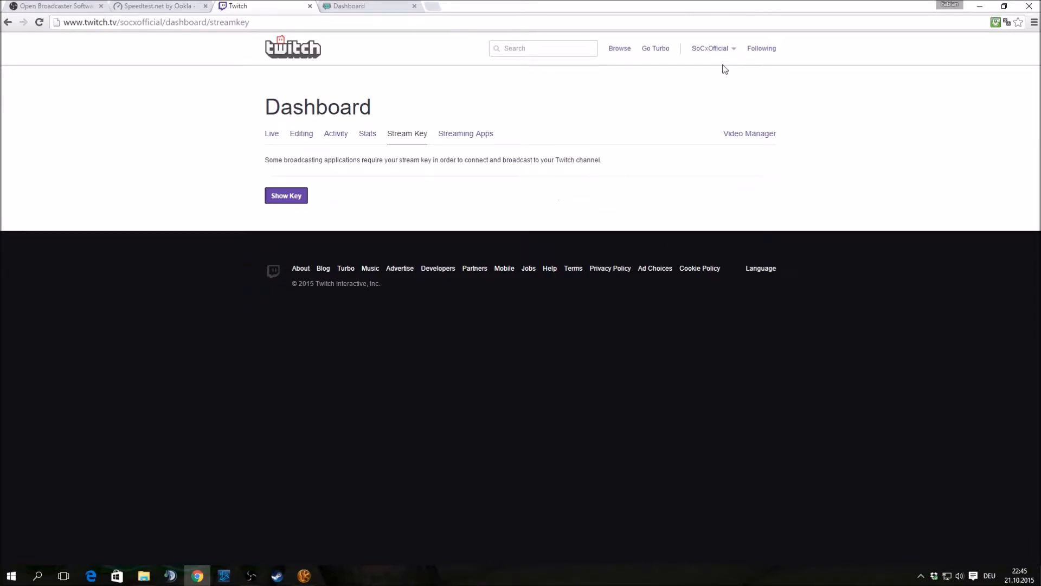
left_click(730, 50)
left_click(704, 118)
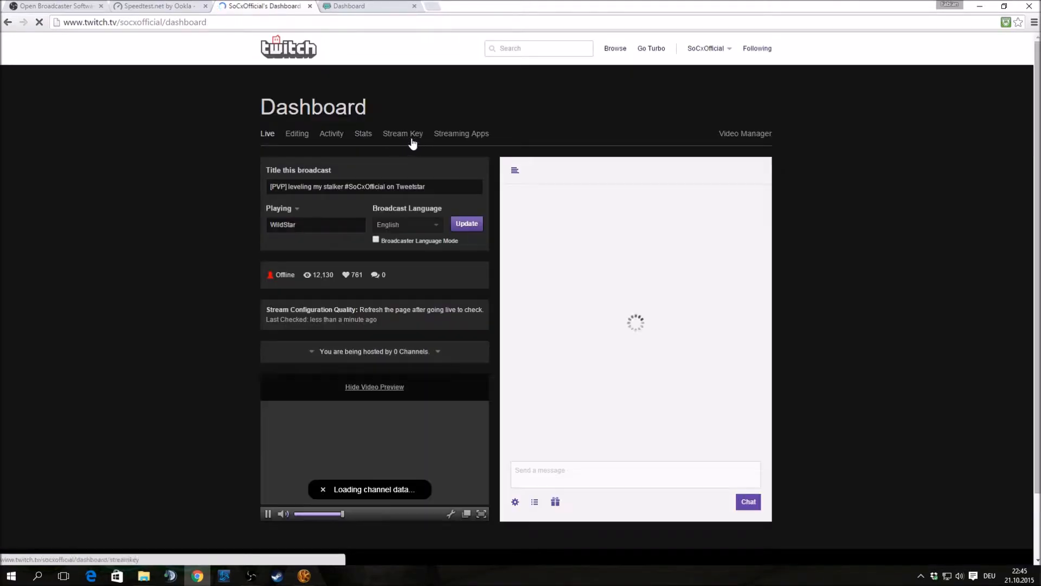
left_click(401, 135)
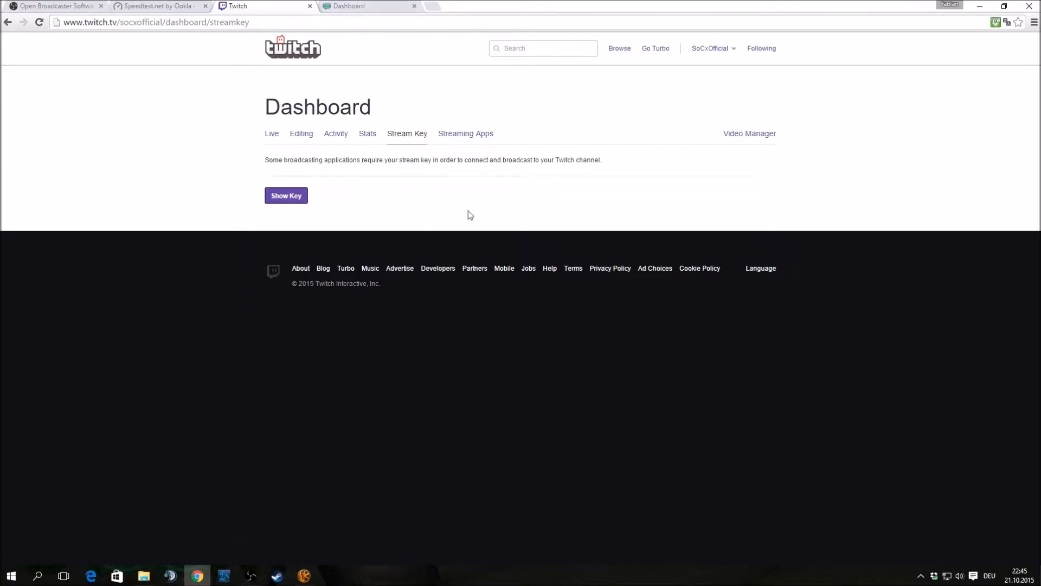
left_click(980, 6)
- Leave the stream key unchanged and go back to the encoding settings, discarding the unsaved broadcast changes
left_click(626, 168)
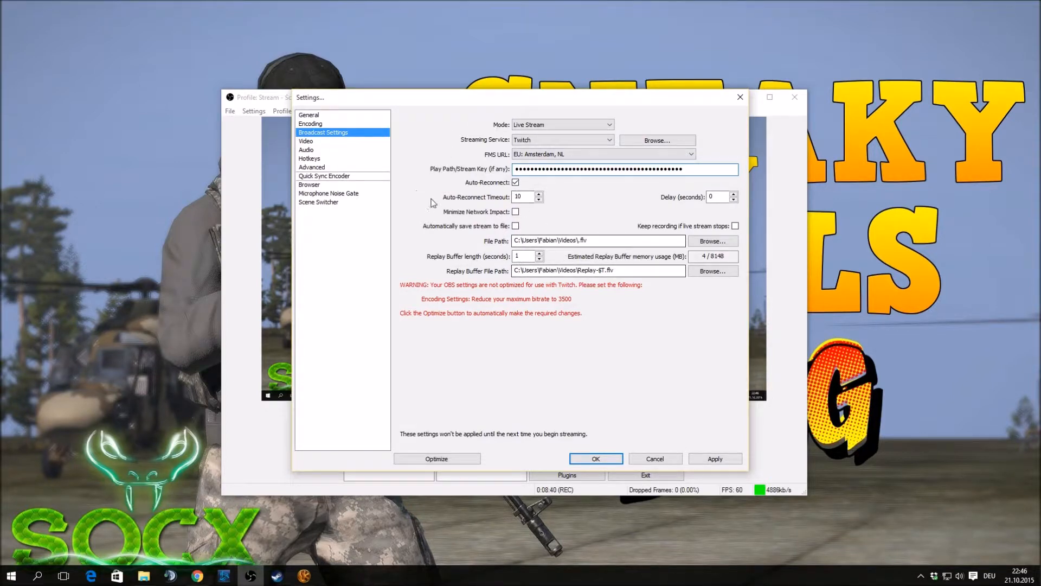
left_click(323, 124)
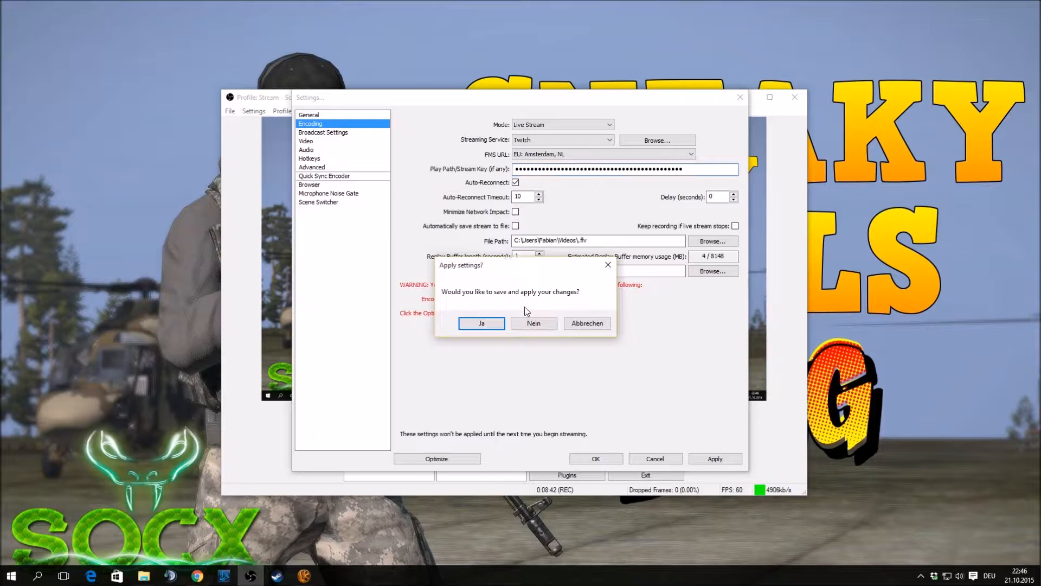
left_click(536, 320)
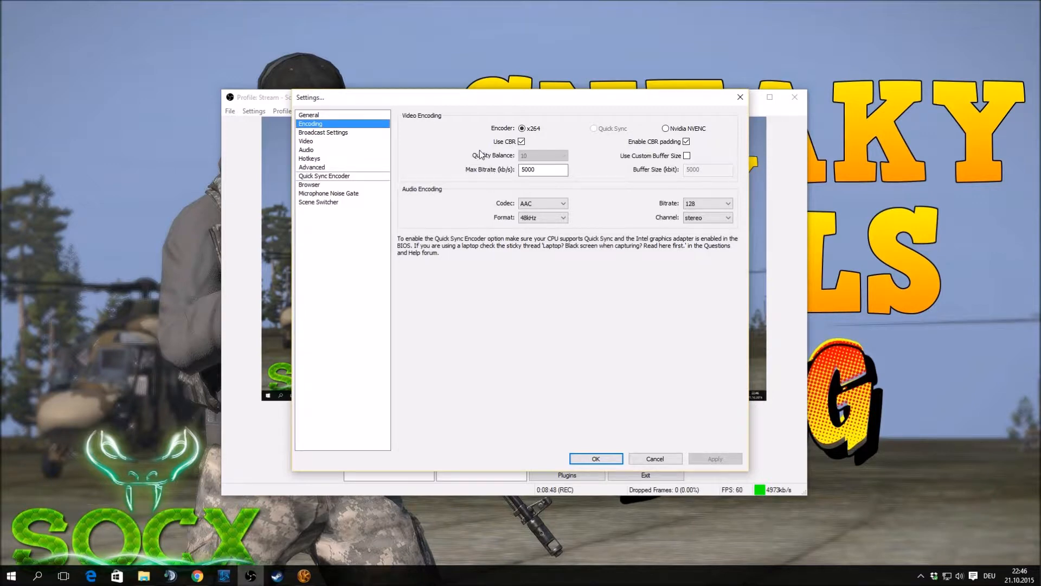
- Choose x264 as the video encoder and set the max bitrate to 2000 kb/s
left_click(522, 129)
left_click_drag(555, 171, 465, 176)
type("2000")
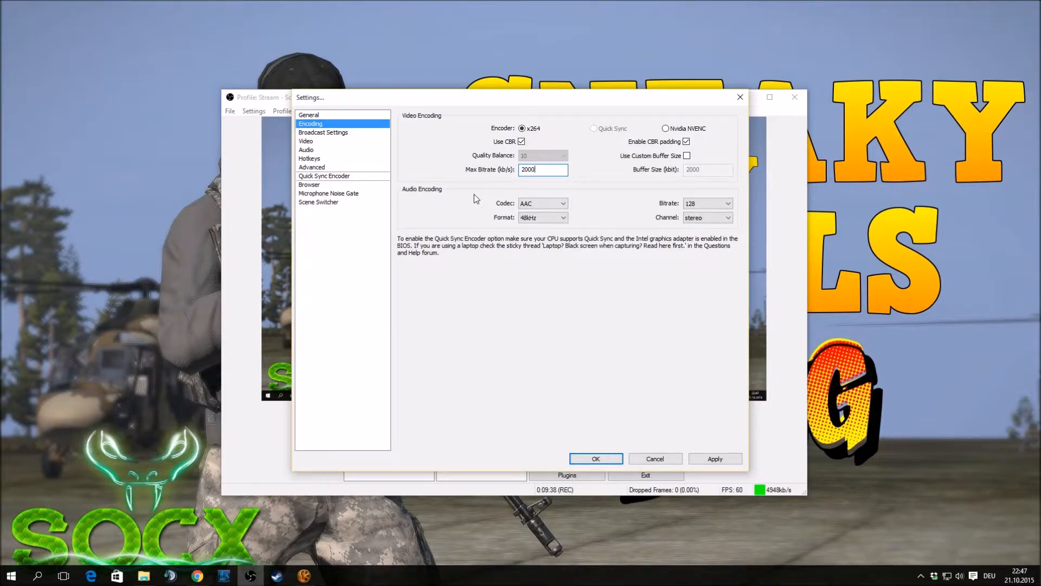
- Try other values for the max bitrate, and switch to the broadcast settings without saving the encoding changes
key("BackSpace")
key("BackSpace")
key("BackSpace")
type("500")
key("BackSpace")
key("BackSpace")
type("000")
left_click(313, 133)
left_click(533, 323)
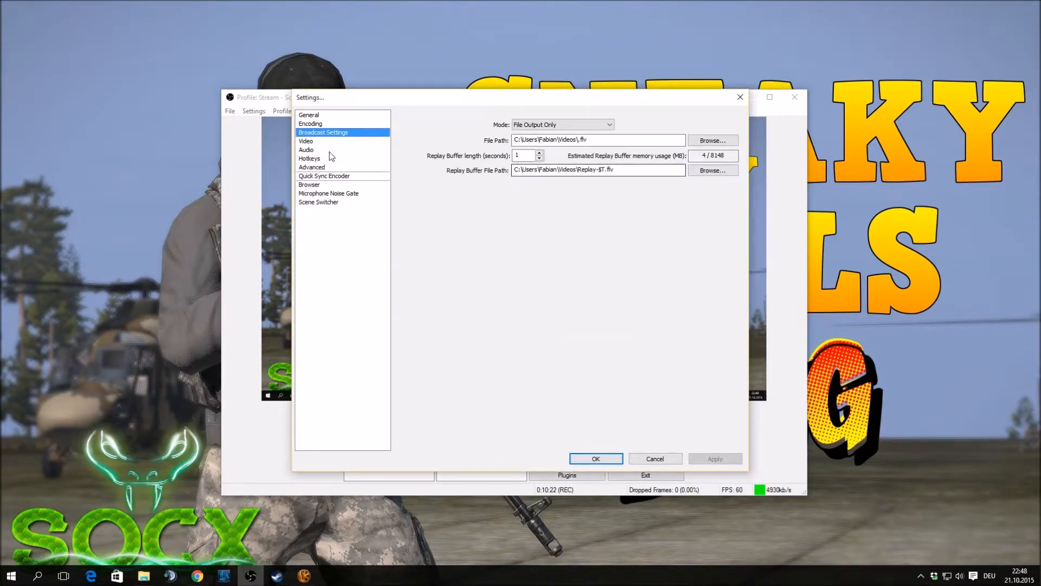
- Try Live Stream mode with its list of FMS URL servers, and go to the video settings without saving
left_click(539, 125)
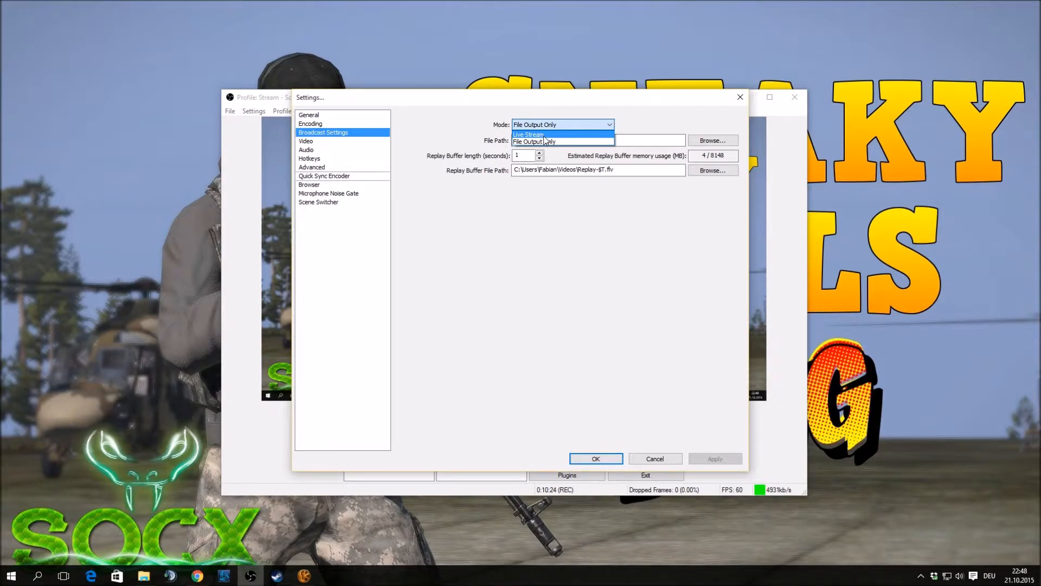
left_click(540, 135)
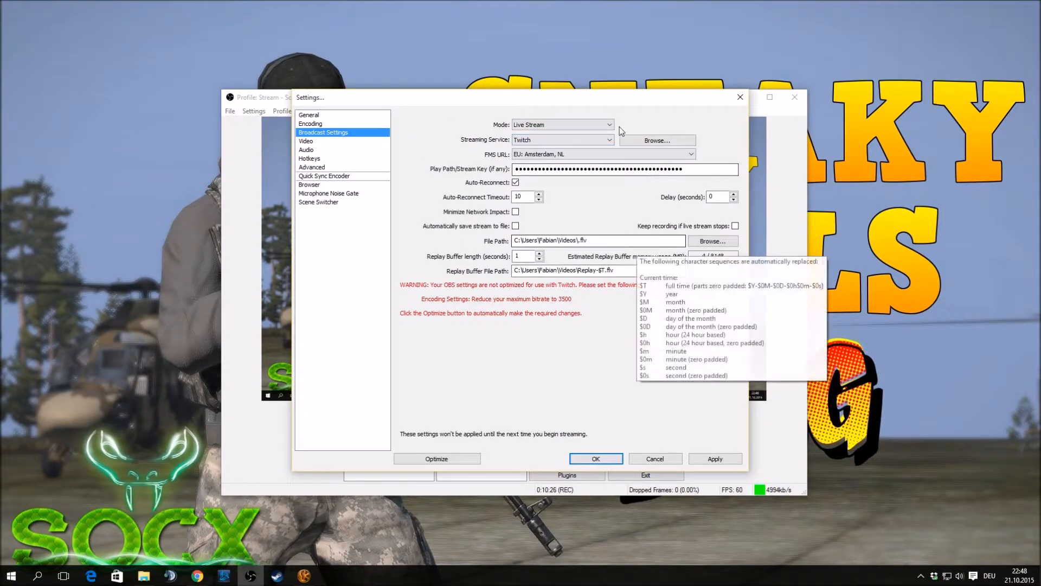
left_click(552, 155)
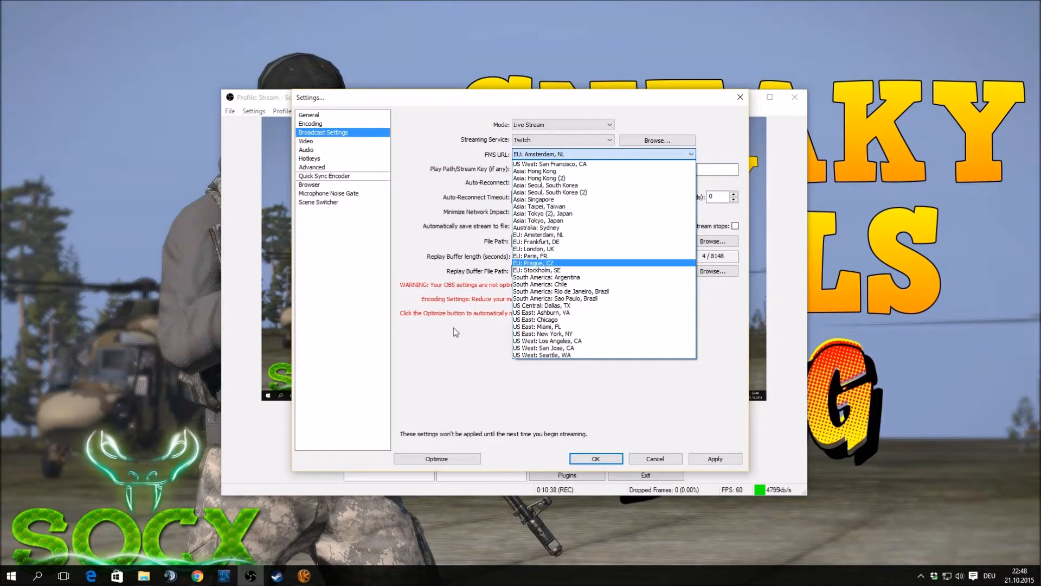
left_click(440, 354)
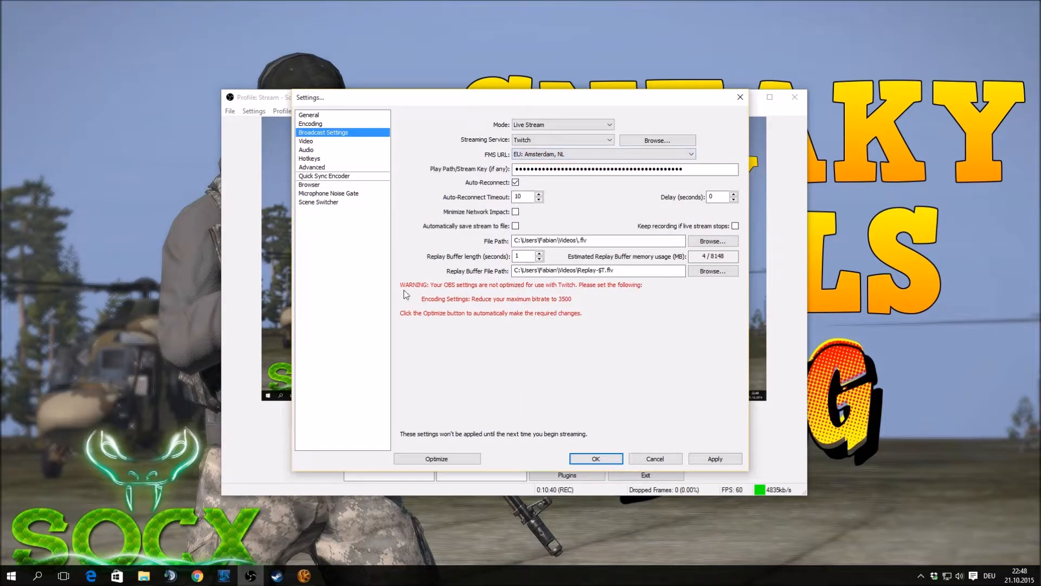
left_click(319, 140)
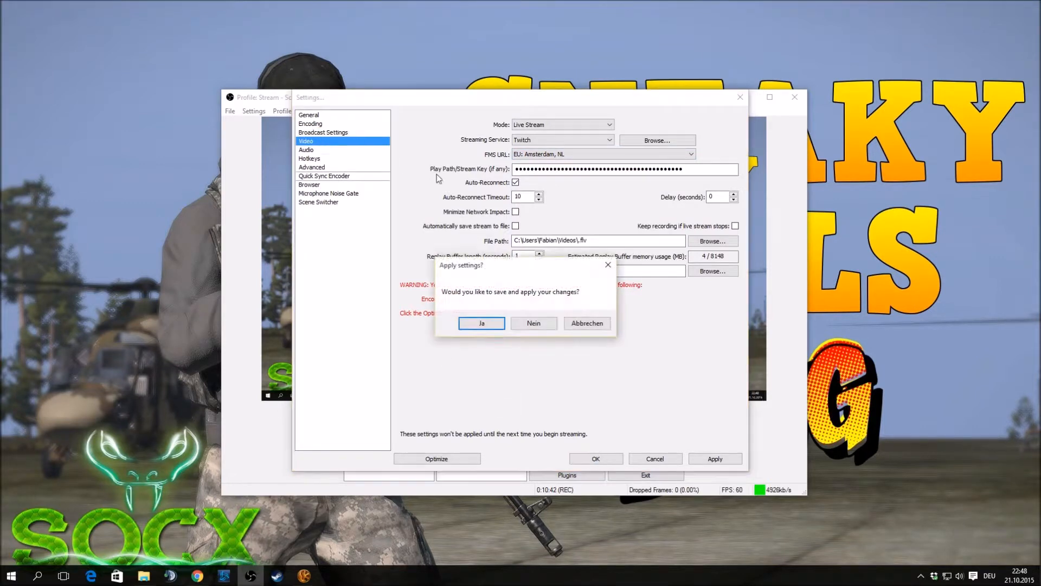
left_click(536, 318)
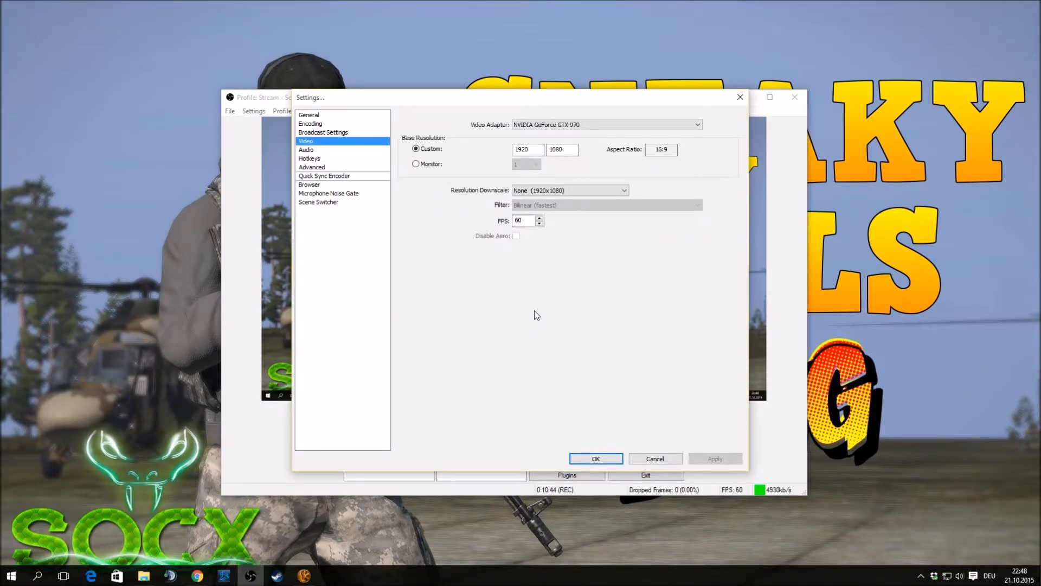
- Check the video adapter choices, and try Monitor 1 as the base resolution before returning it to Custom
left_click(542, 125)
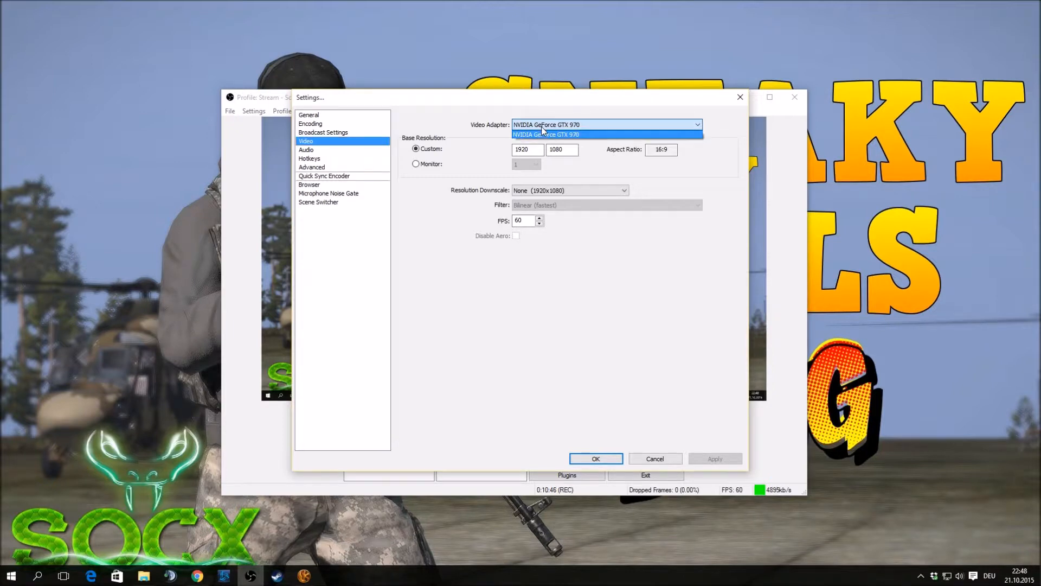
left_click(471, 123)
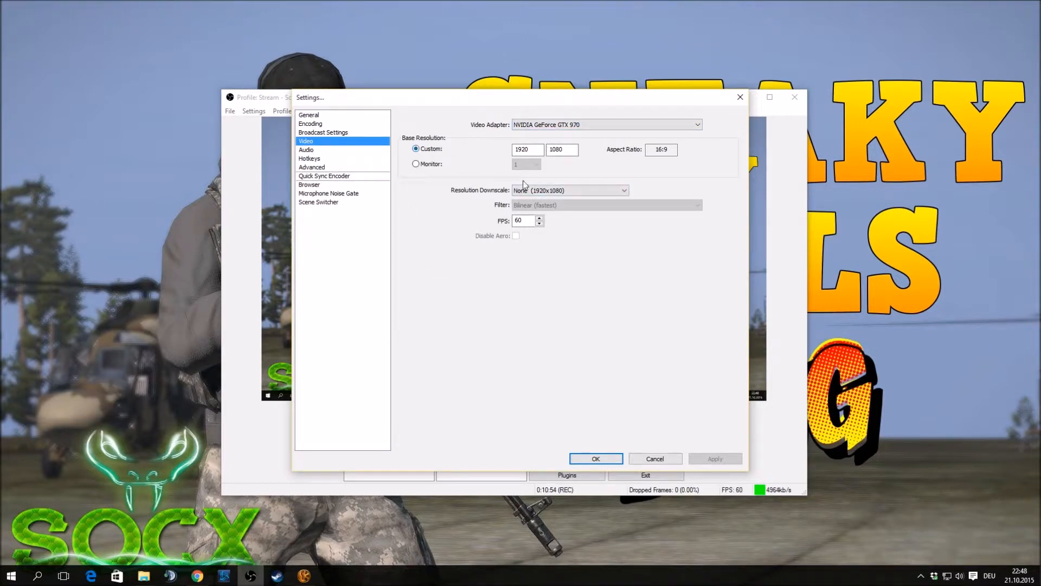
left_click(535, 147)
left_click(416, 164)
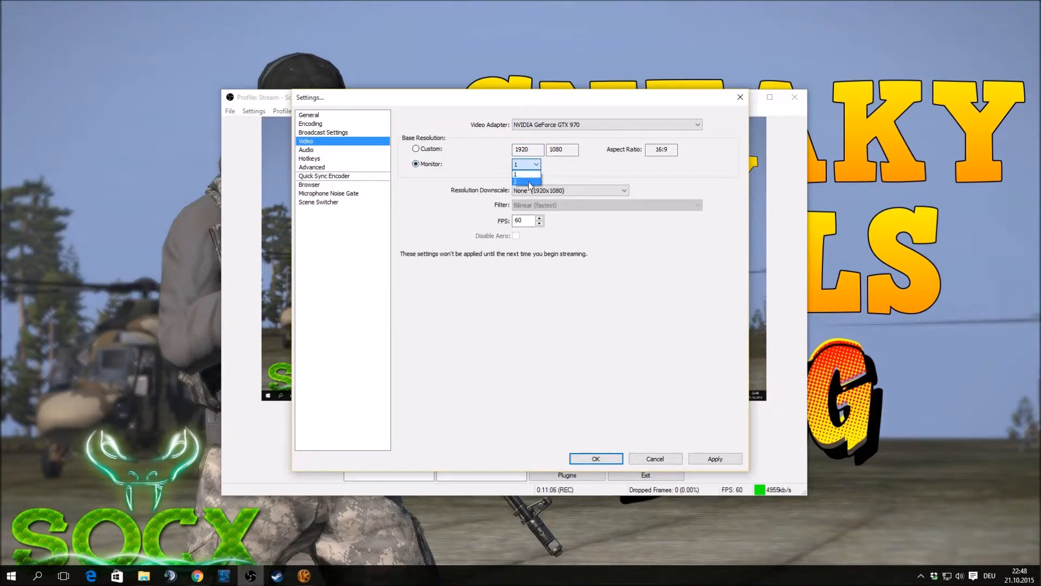
left_click(529, 173)
left_click(533, 167)
left_click(561, 167)
left_click(433, 151)
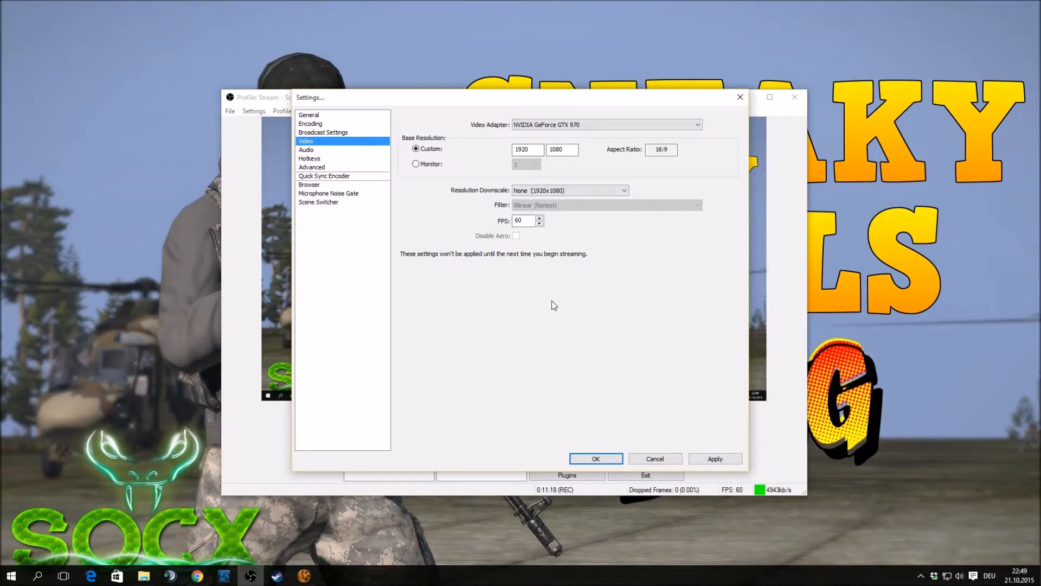
- Try a resolution downscale of 1.50 (1280x720) at 30 FPS, and move to the audio settings without saving
left_click(543, 191)
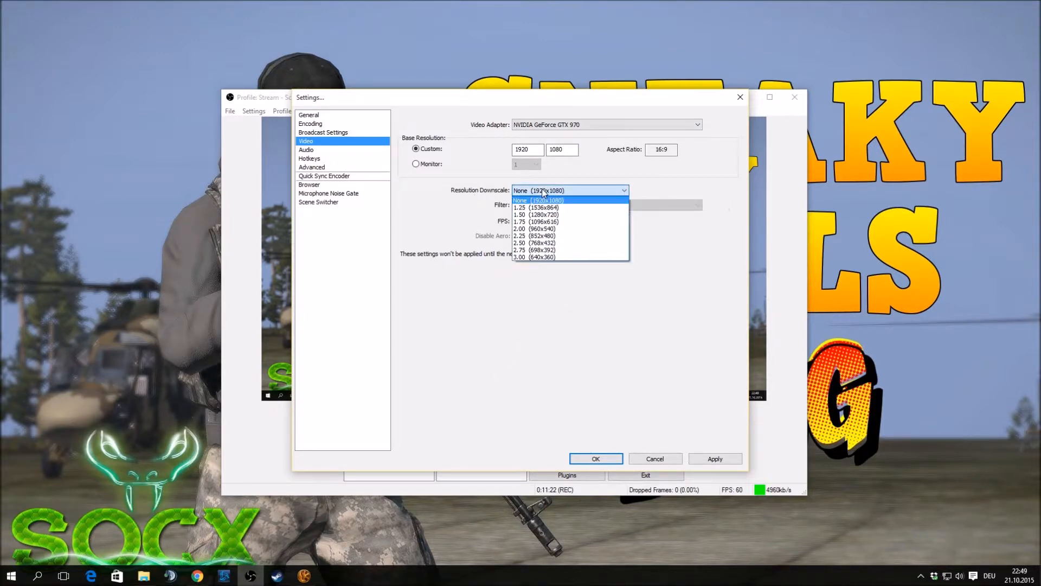
left_click(535, 216)
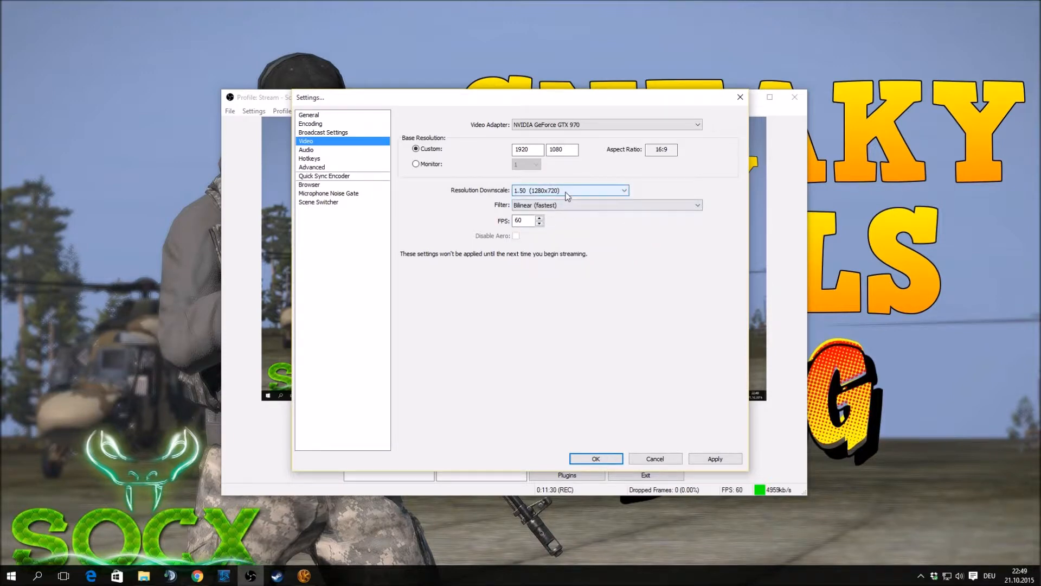
left_click_drag(528, 220, 462, 219)
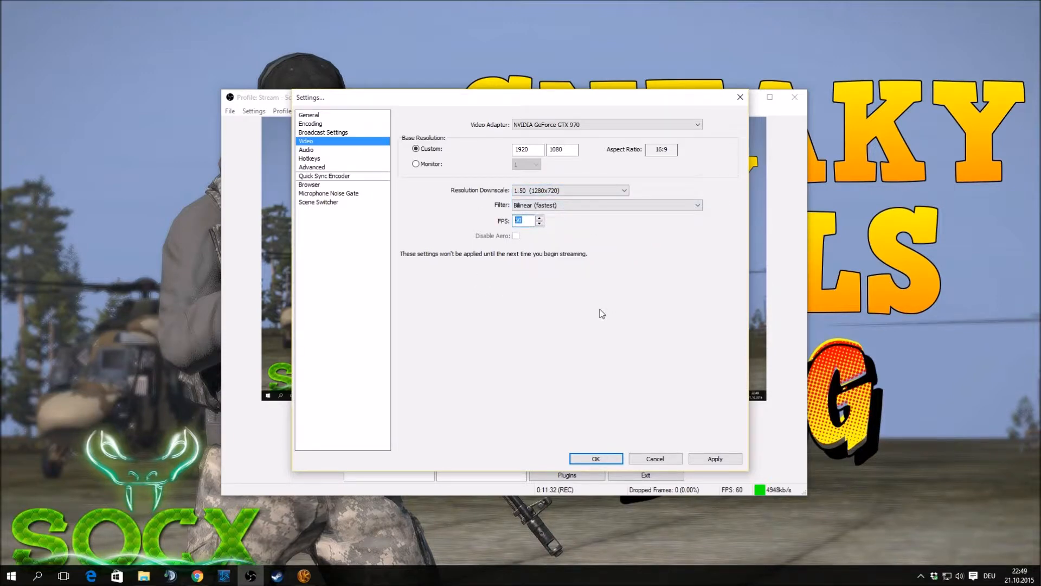
type("30")
left_click(307, 150)
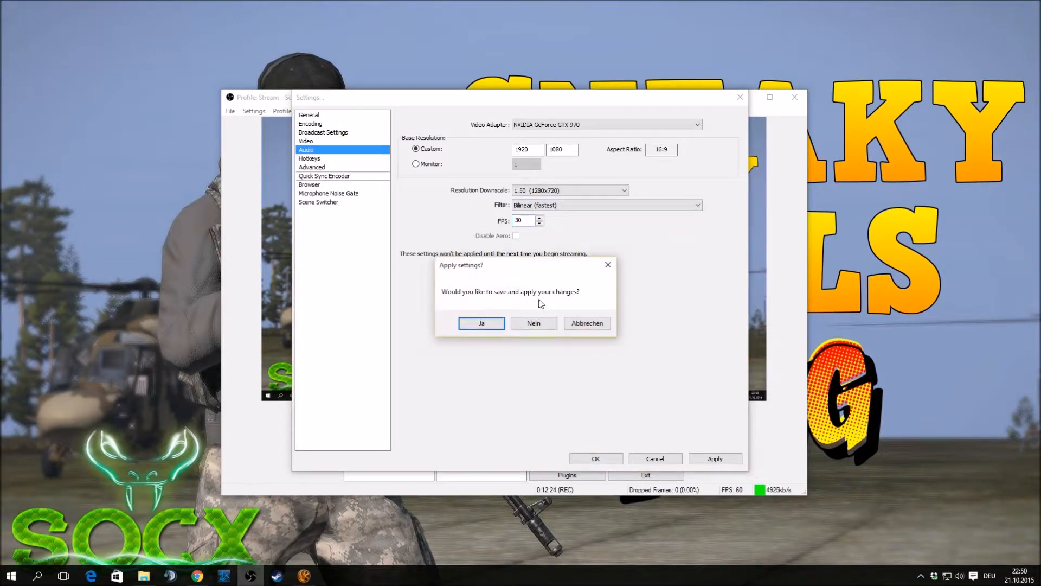
left_click(543, 324)
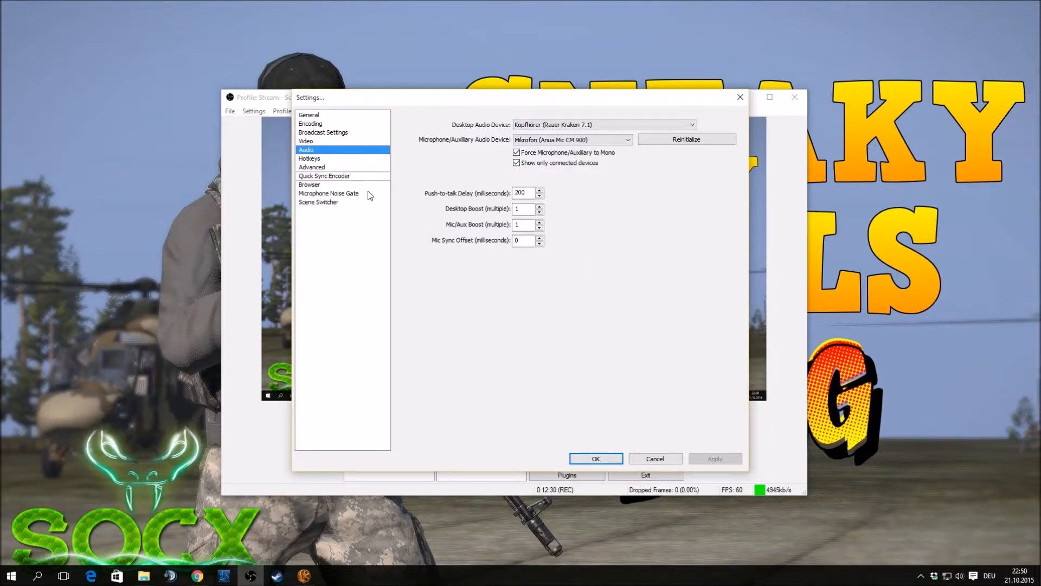
- Review the available desktop audio devices and the hotkey settings
left_click(541, 125)
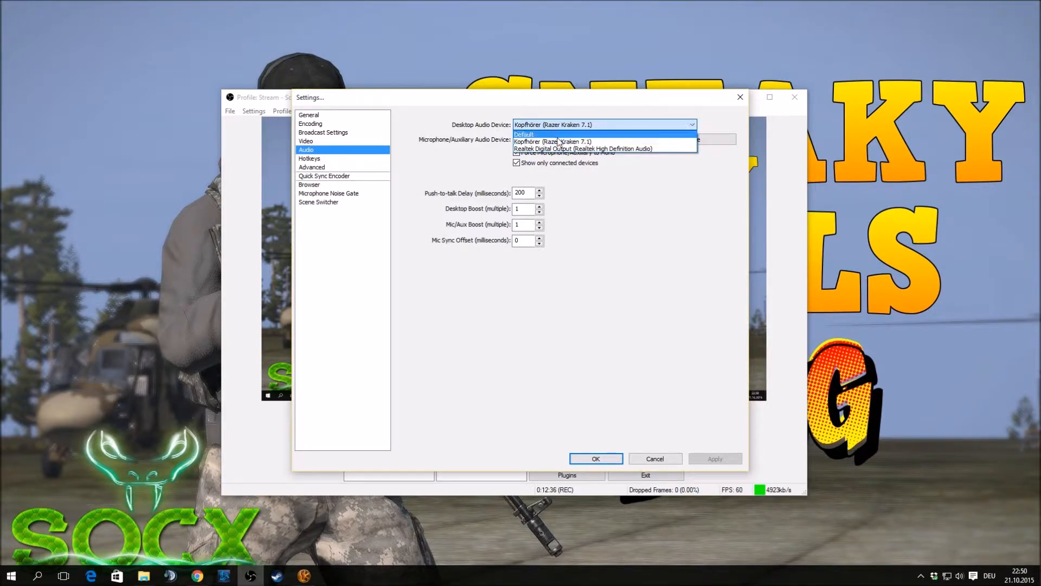
left_click(589, 190)
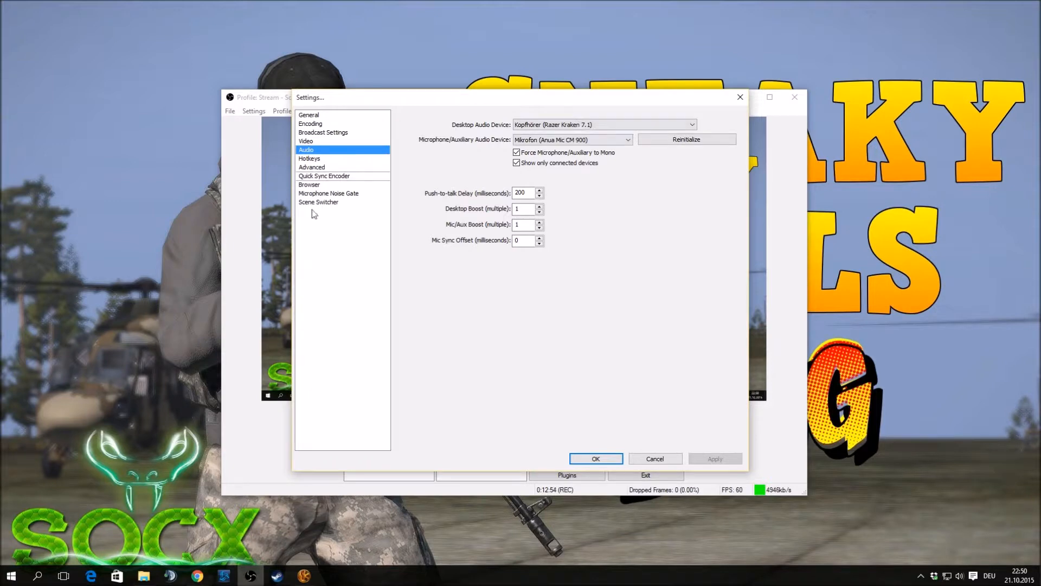
left_click(331, 158)
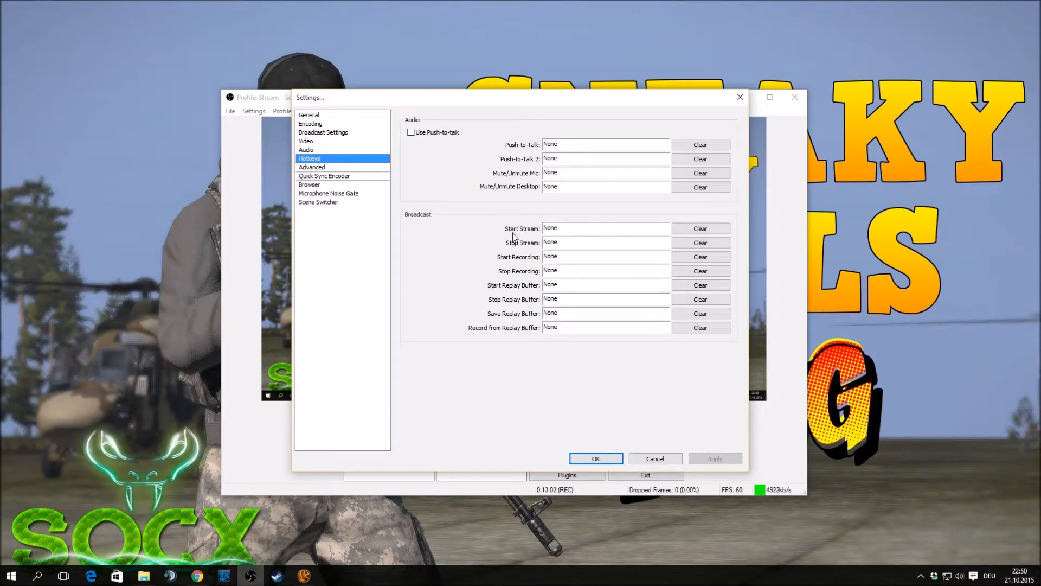
- Select the veryfast x264 CPU preset and main encoding profile in the advanced settings, and go to the Quick Sync Encoder settings without saving
left_click(319, 167)
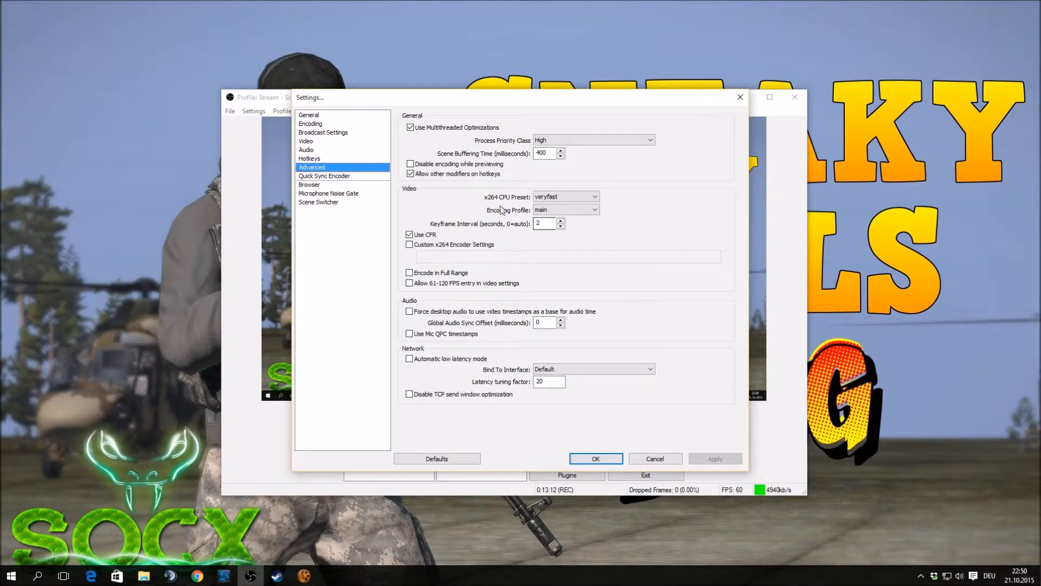
left_click(568, 199)
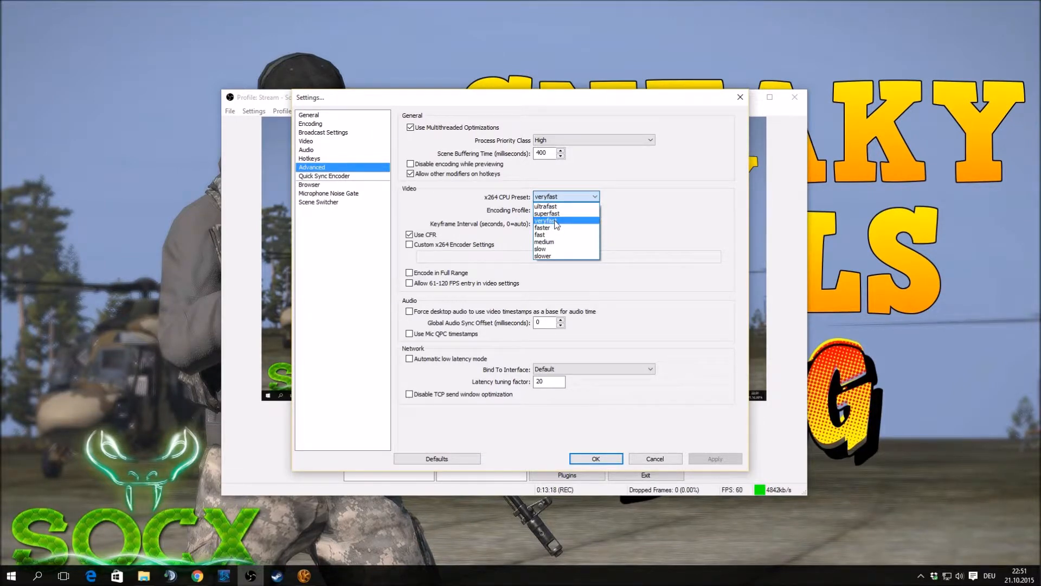
left_click(556, 221)
left_click(553, 212)
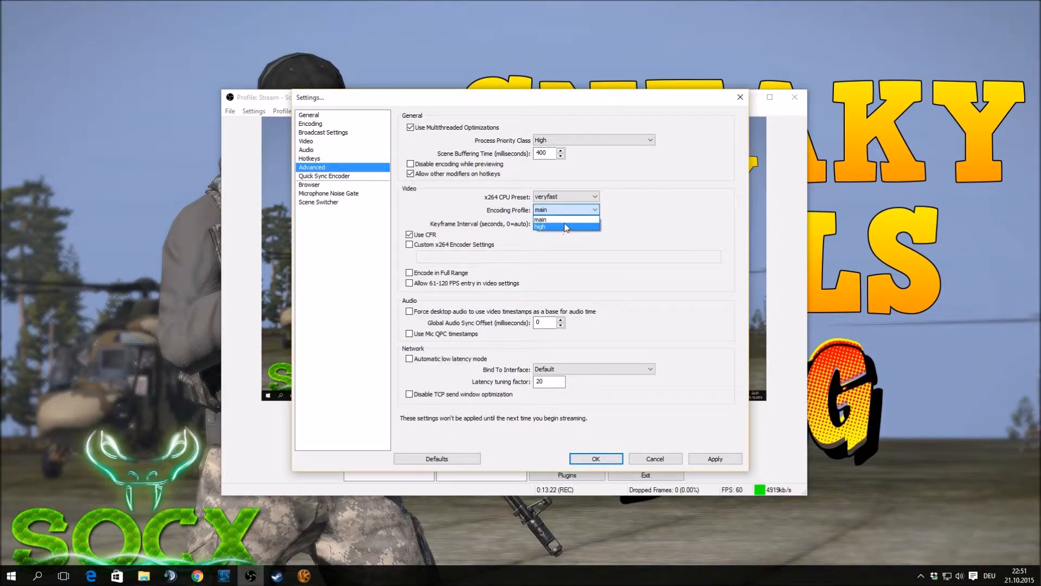
left_click(569, 219)
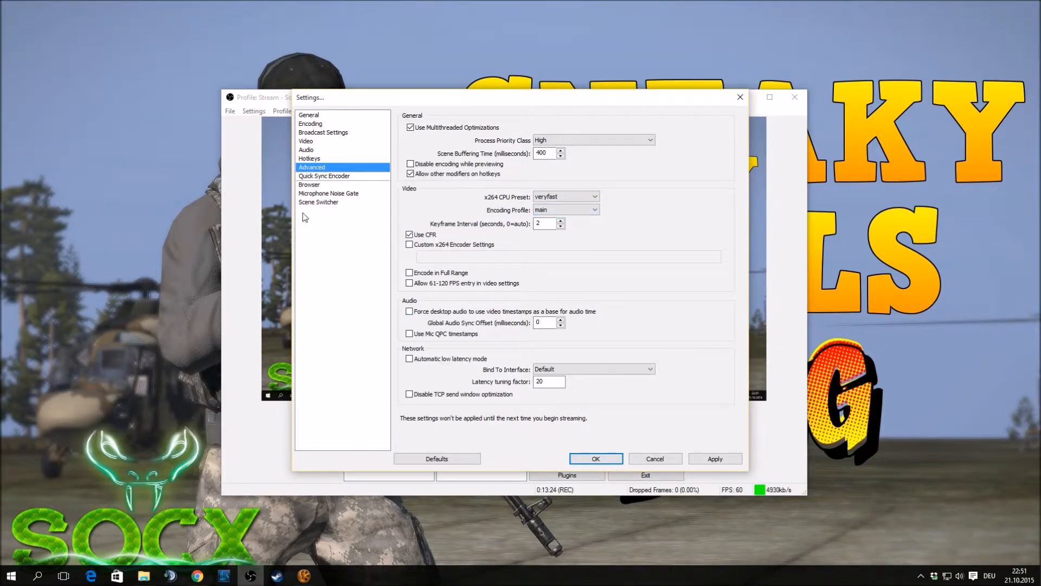
left_click(326, 177)
left_click(533, 323)
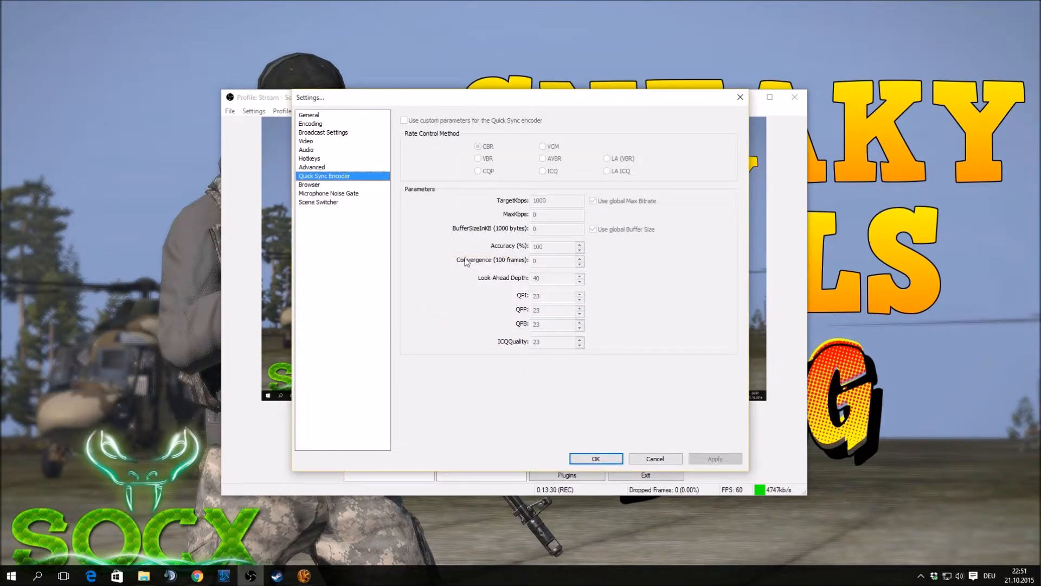
- Review the Browser, Microphone Noise Gate, Scene Switcher and General settings, and close the settings window
left_click(315, 185)
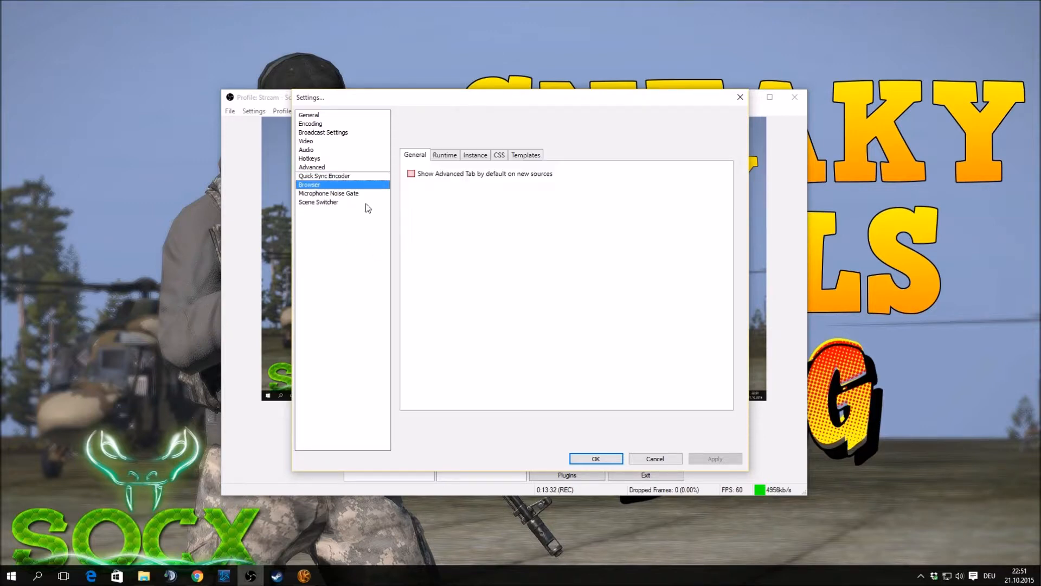
left_click(334, 193)
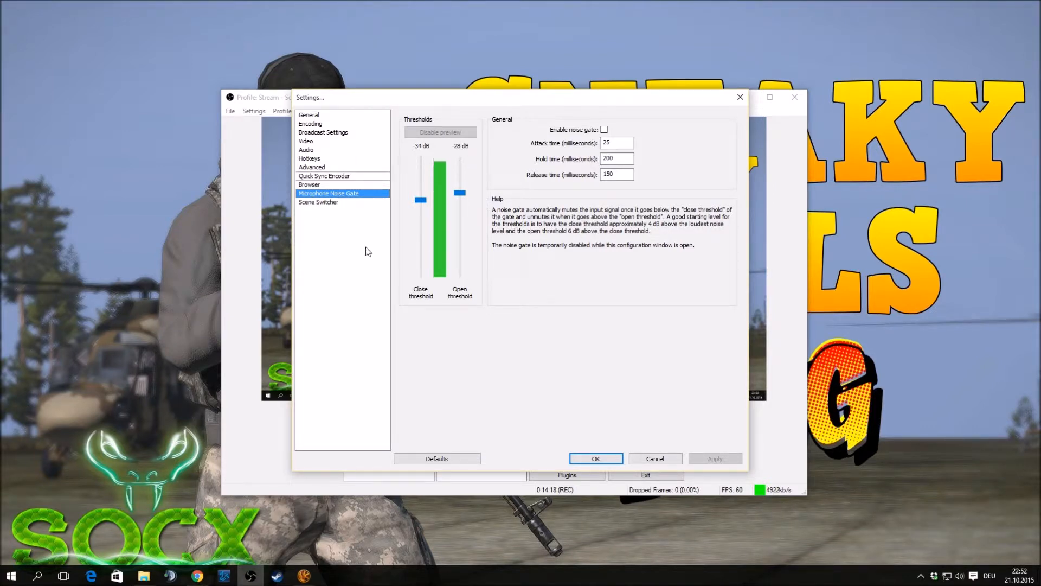
left_click(332, 202)
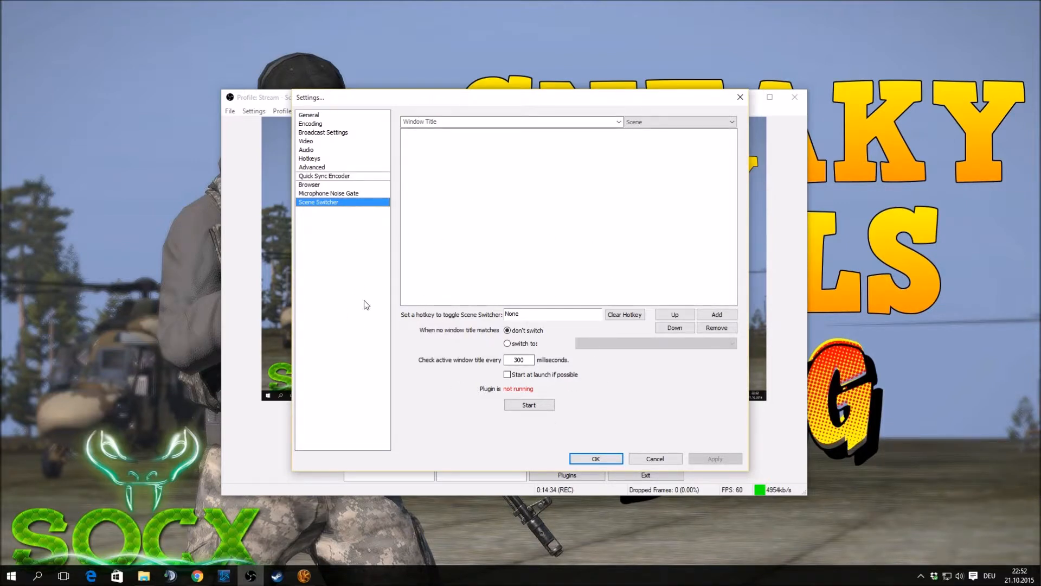
left_click(316, 115)
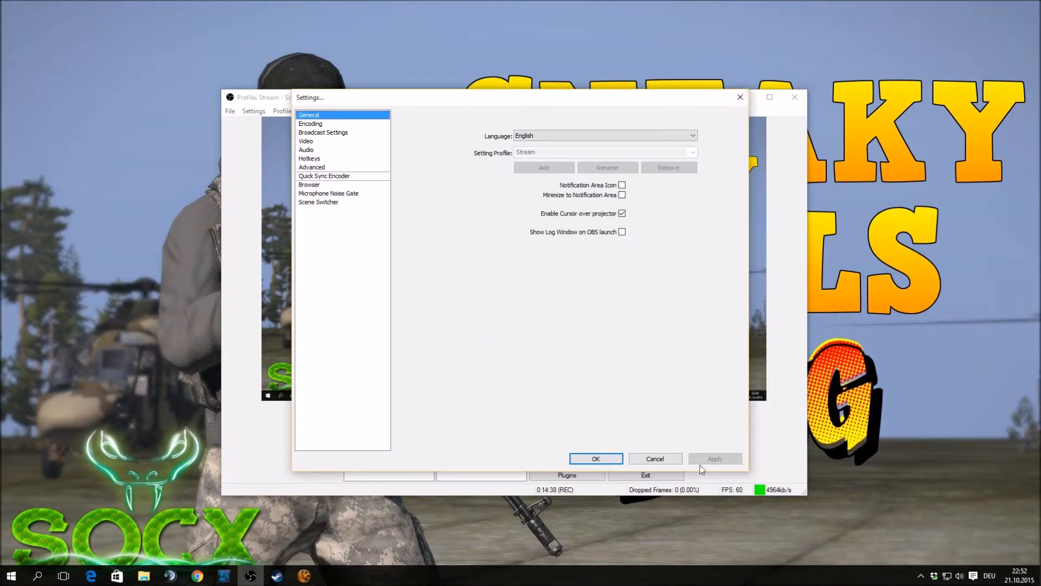
left_click(740, 98)
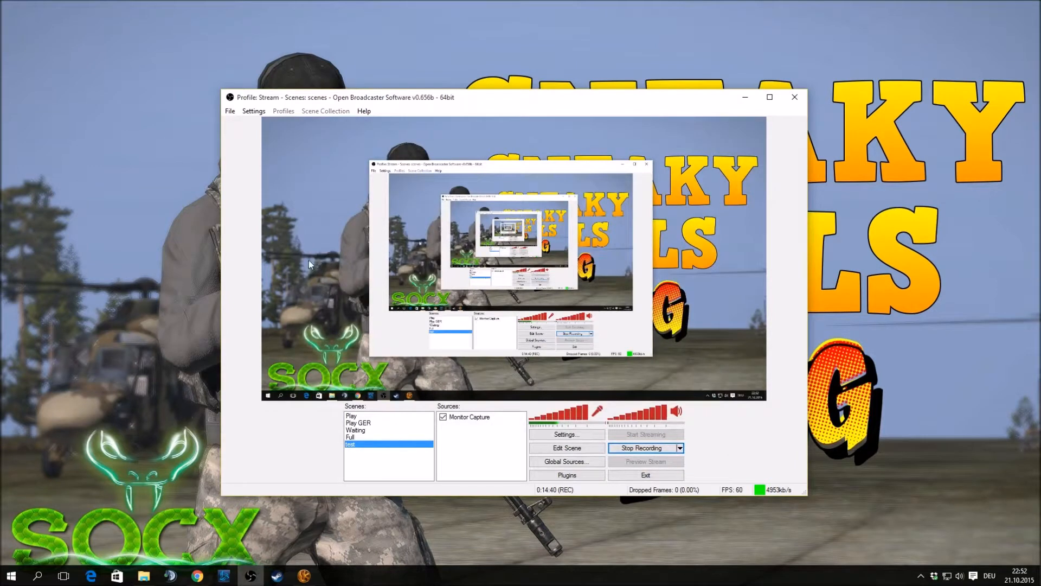
- Review the settings and available monitors for a new Monitor Capture source, and cancel without adding it
left_click_drag(489, 96, 507, 91)
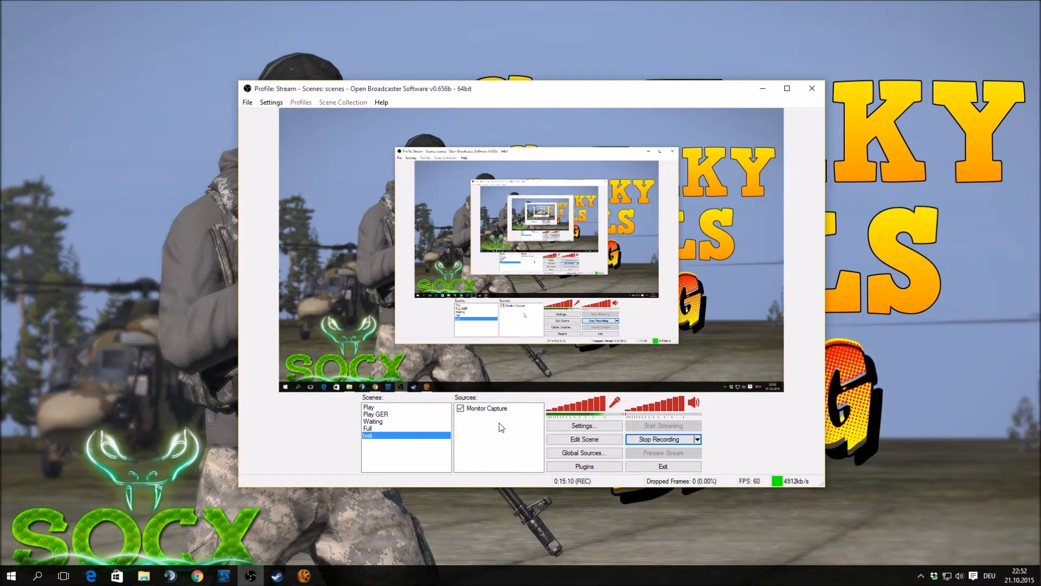
right_click(483, 435)
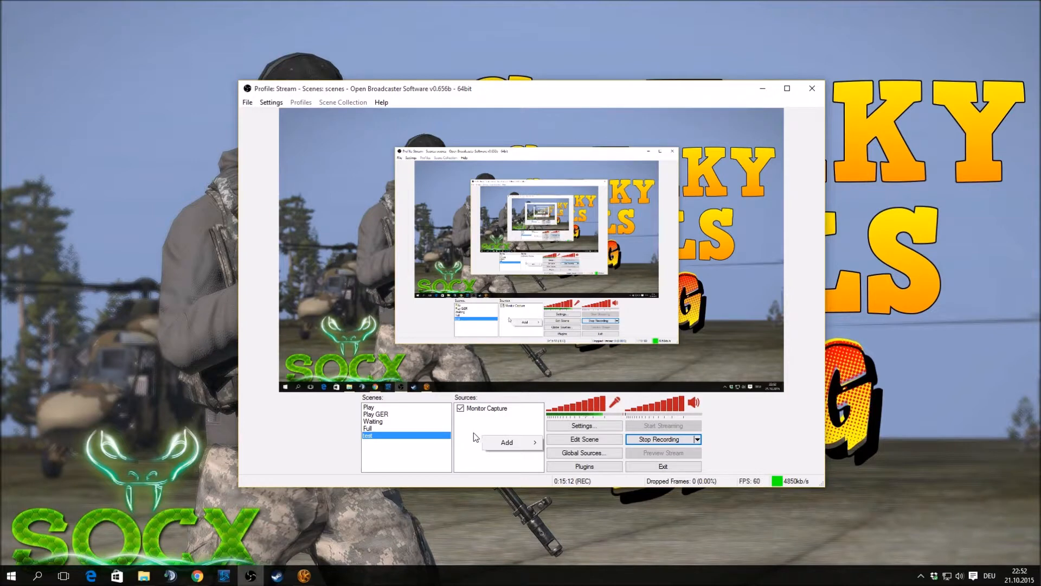
mouse_move(502, 444)
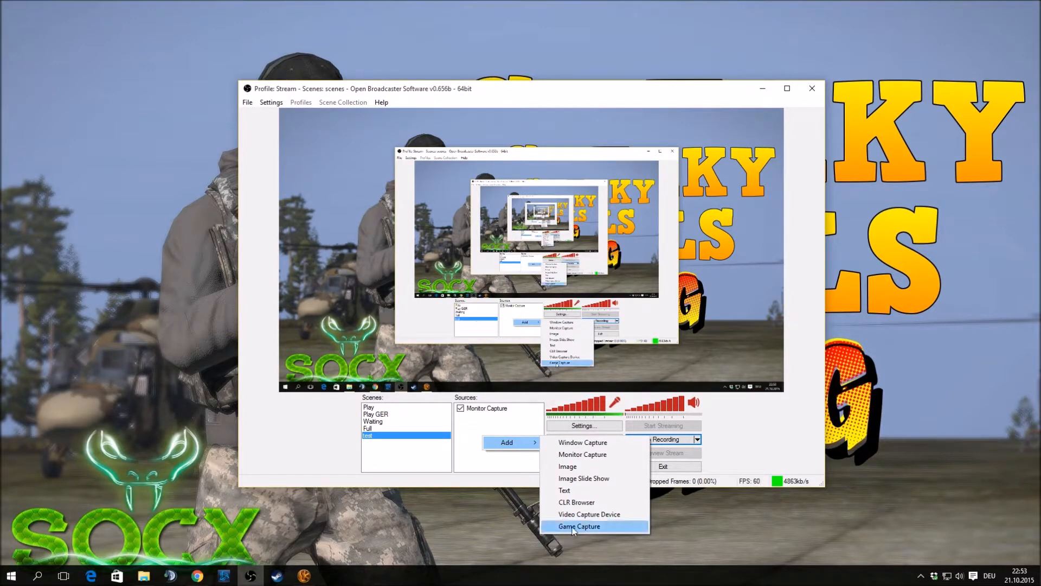
left_click(580, 454)
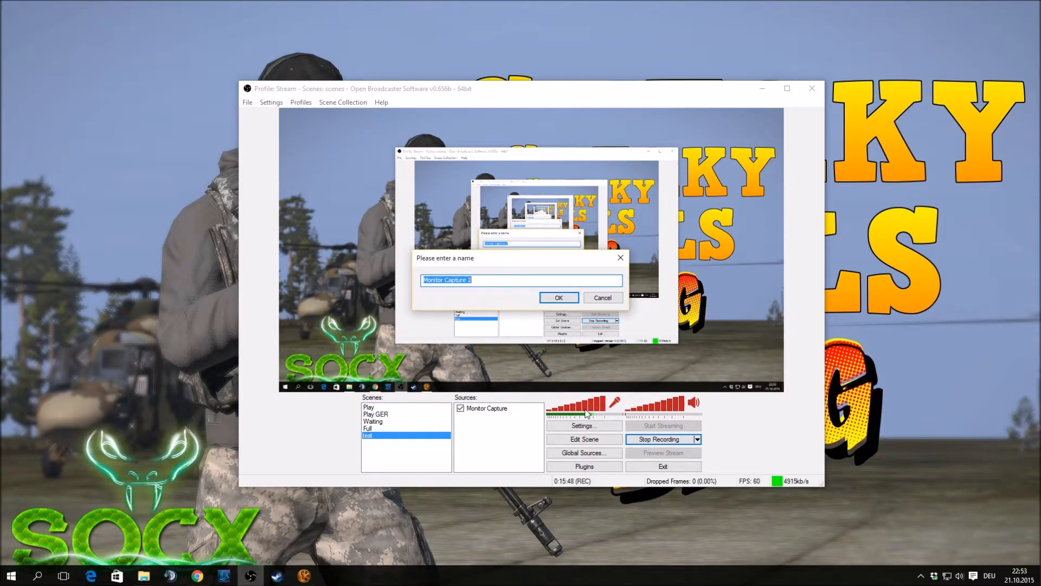
left_click(559, 299)
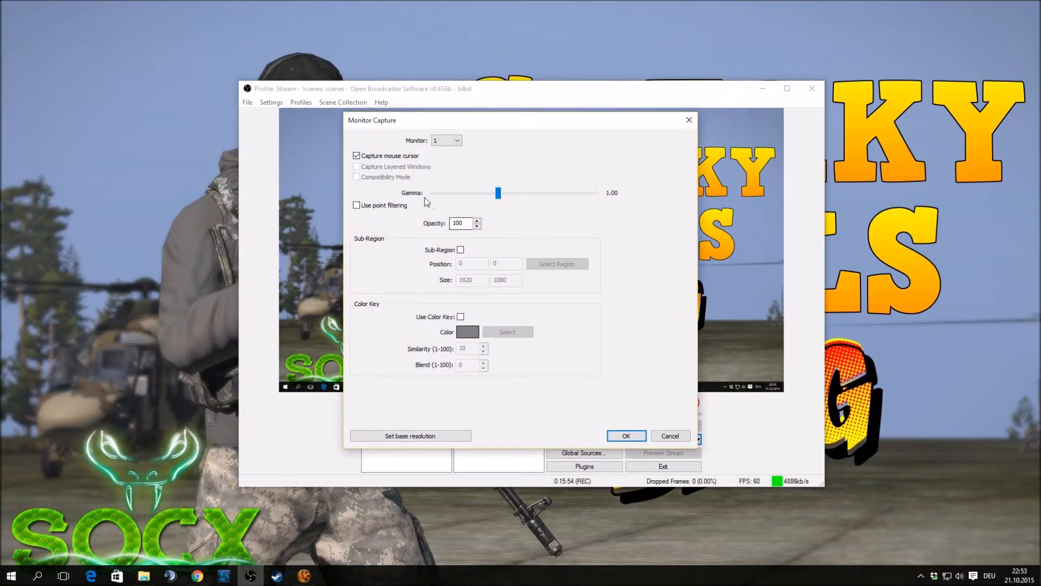
left_click(455, 143)
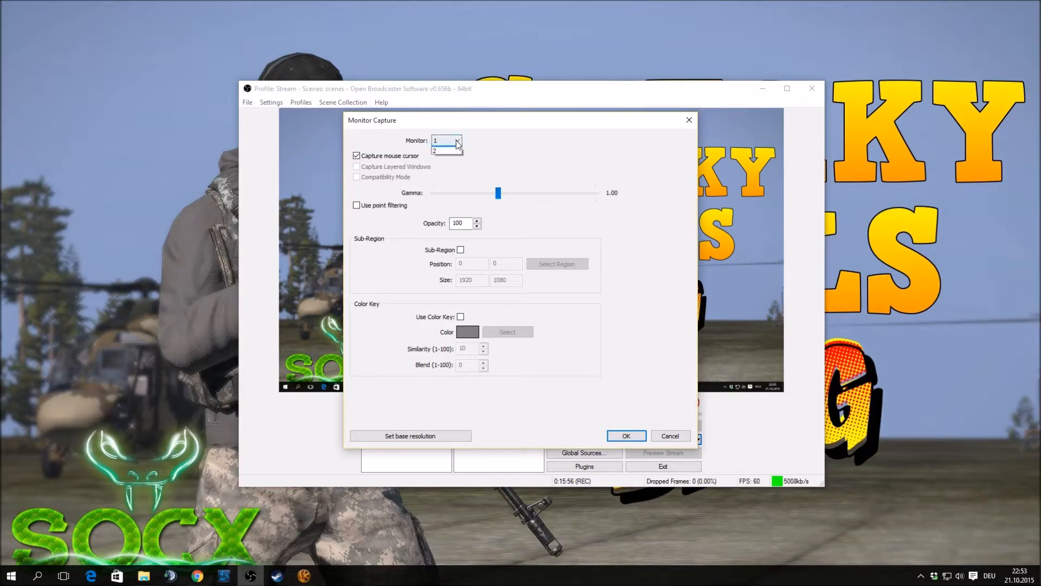
left_click(617, 207)
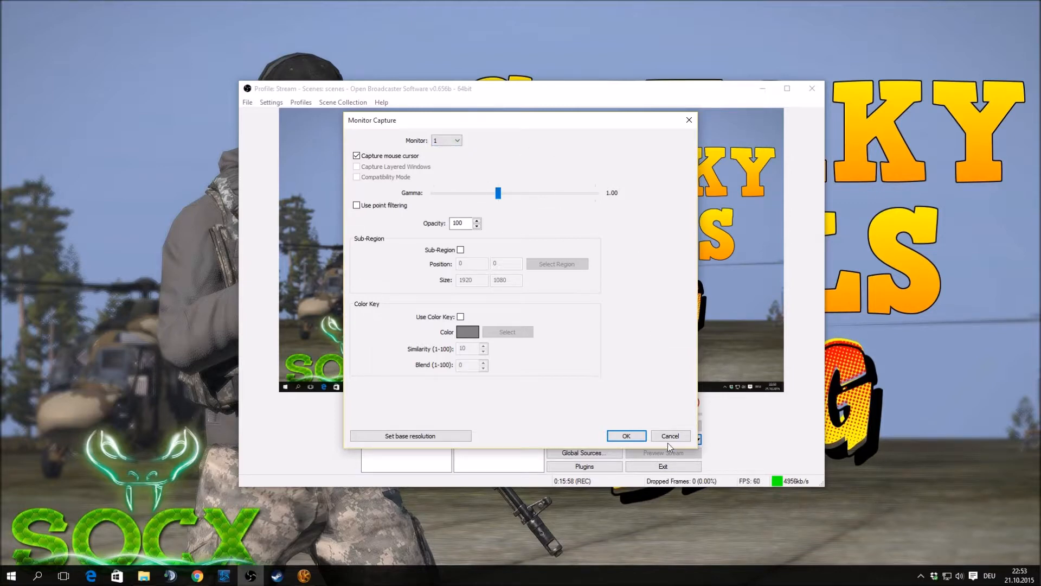
left_click(627, 435)
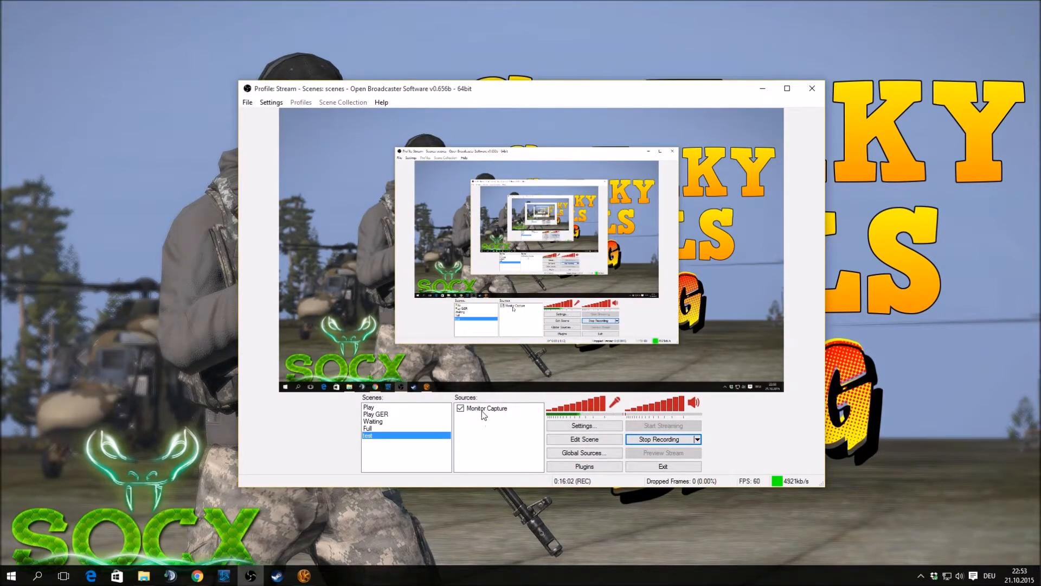
- Review the settings of a new Window Capture source with explorer as the captured window, and cancel without adding it
right_click(510, 435)
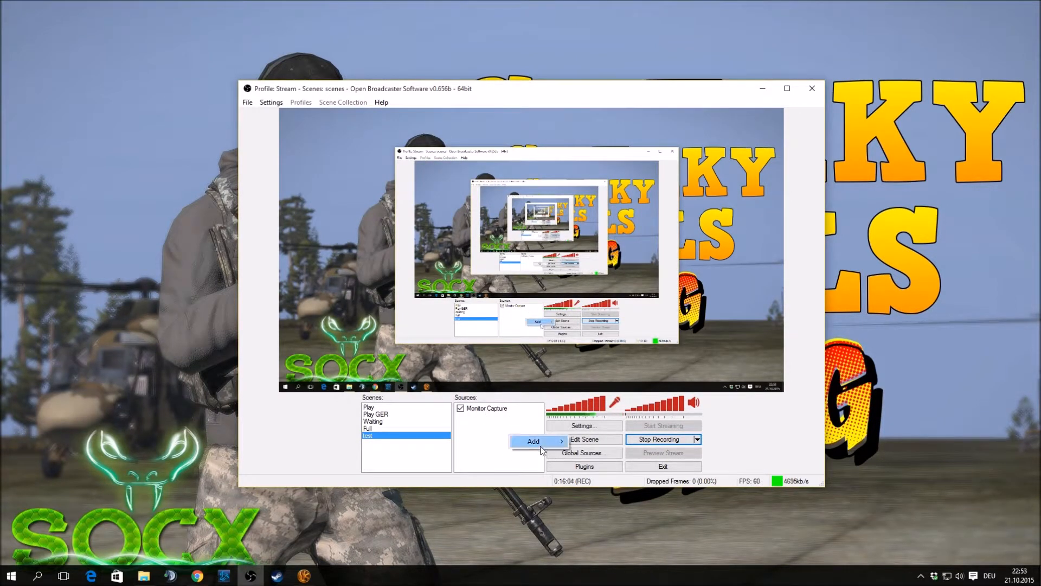
mouse_move(545, 441)
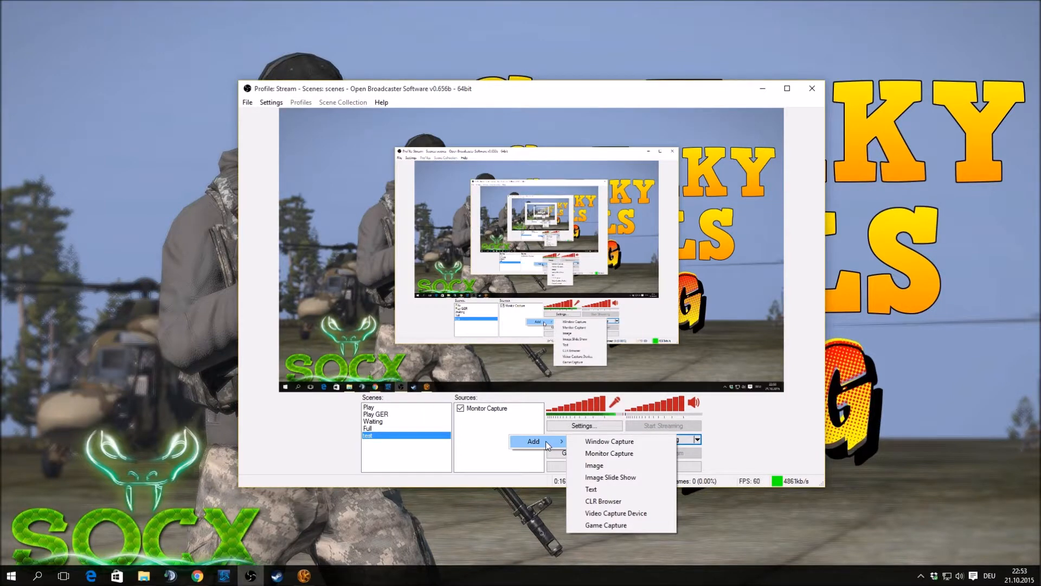
left_click(586, 444)
left_click(555, 296)
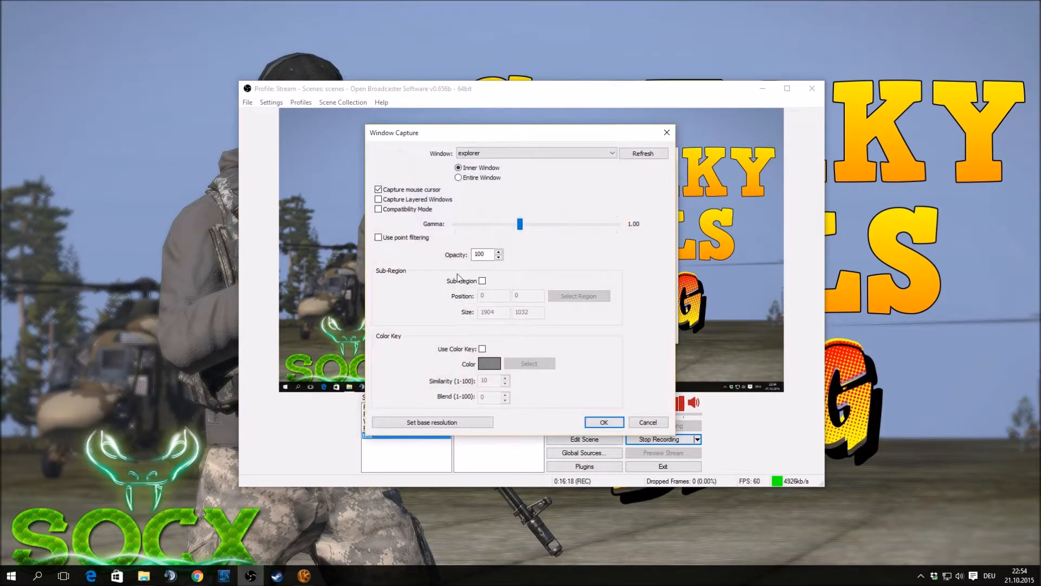
left_click(529, 153)
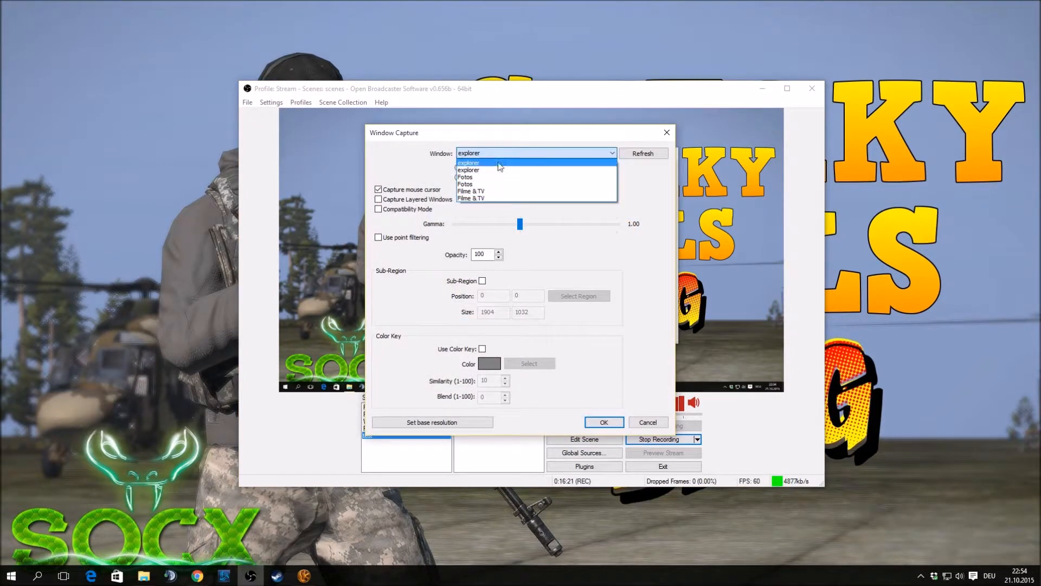
left_click(477, 163)
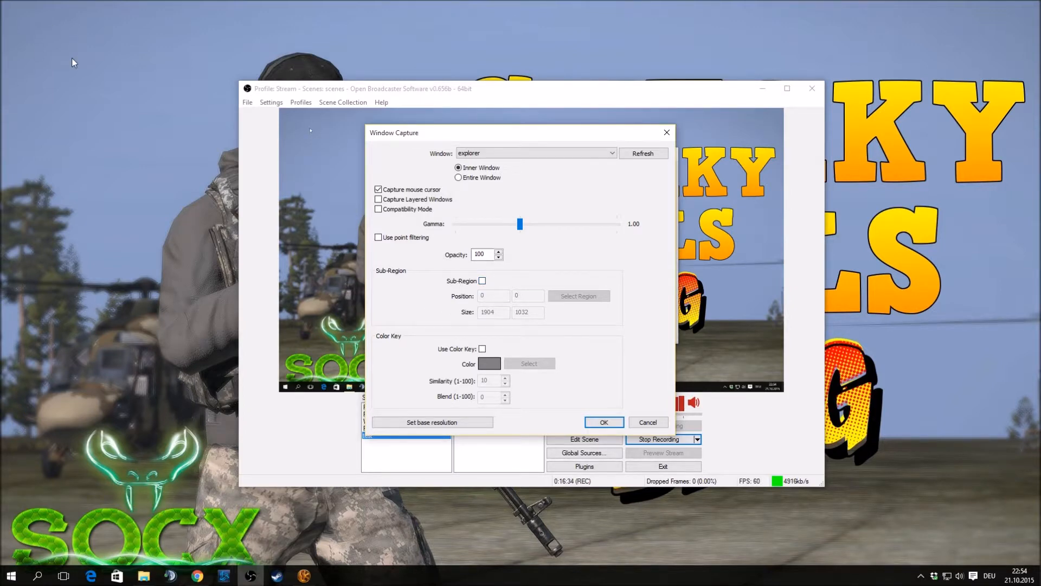
left_click(647, 422)
- Add an Image source under its default name, using the tumblr_inline BANG picture from the Stream folder
right_click(519, 437)
mouse_move(547, 444)
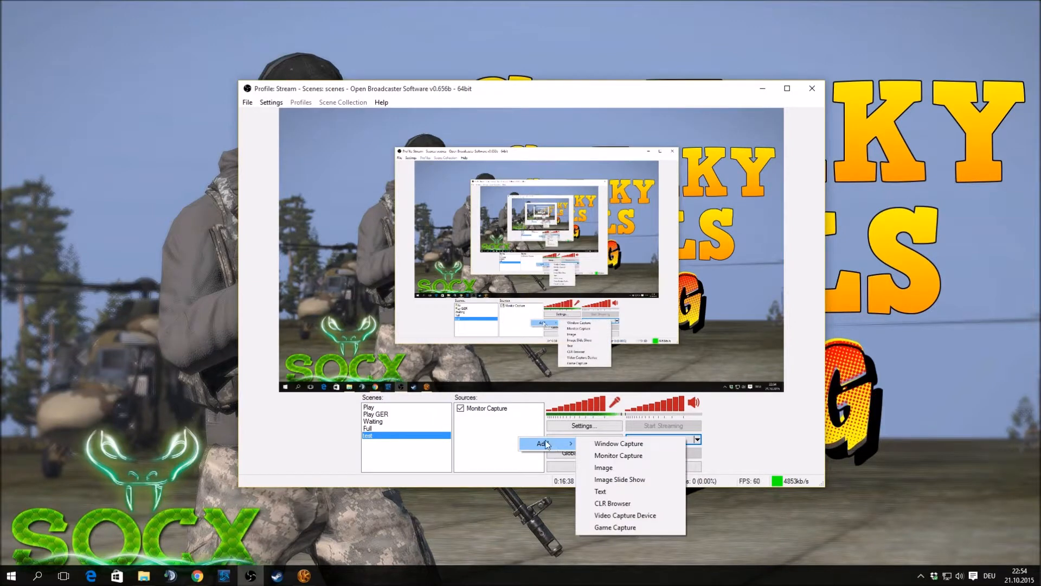
left_click(610, 468)
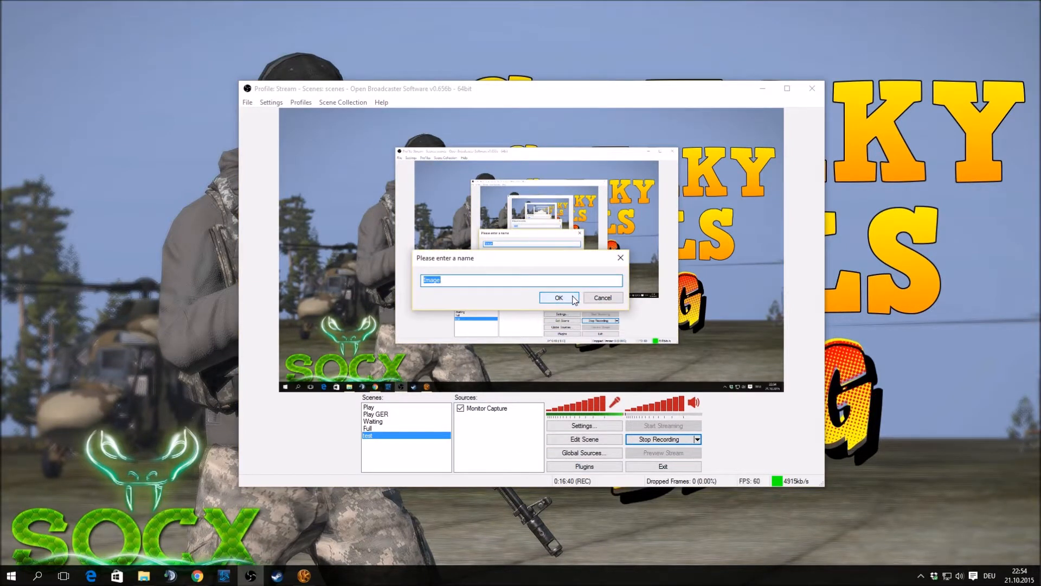
left_click(572, 300)
left_click(583, 198)
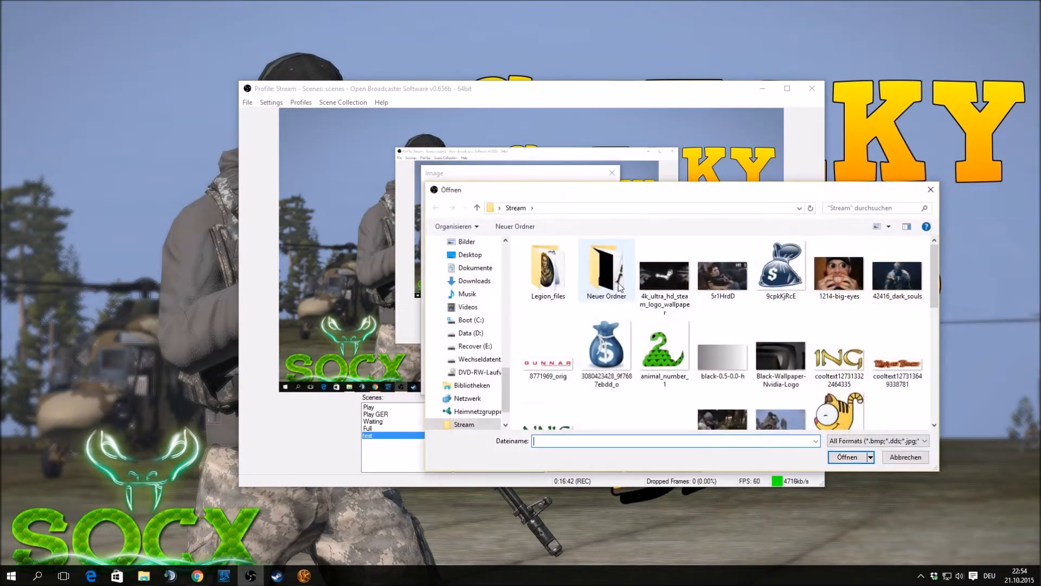
scroll(707, 290, "down", 5)
double_click(781, 379)
left_click(548, 381)
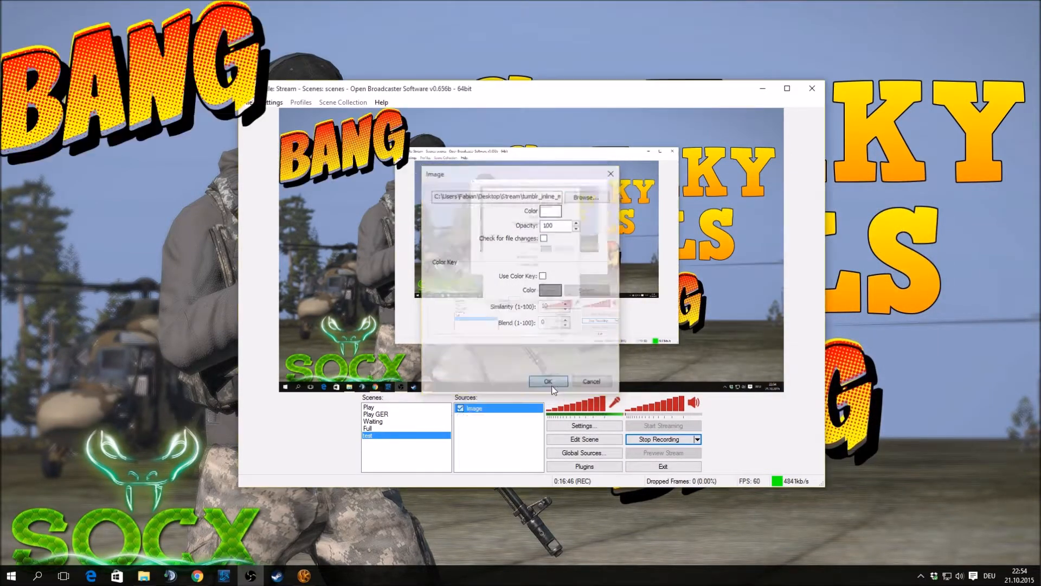
- Enable scene editing, shrink the BANG image and place it in the upper-left corner of the scene
left_click(587, 439)
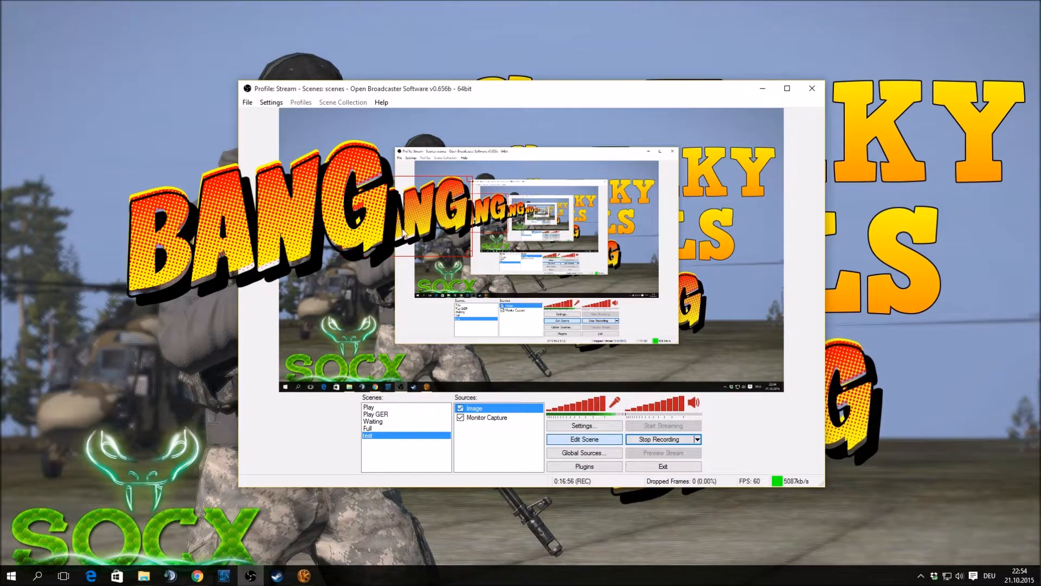
left_click_drag(414, 229, 370, 191)
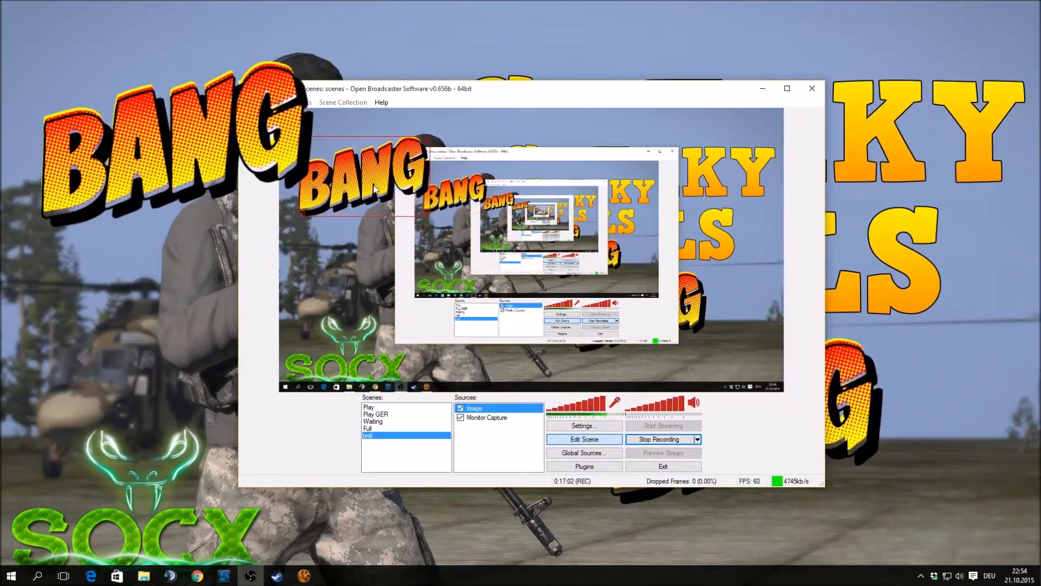
left_click_drag(426, 218, 362, 148)
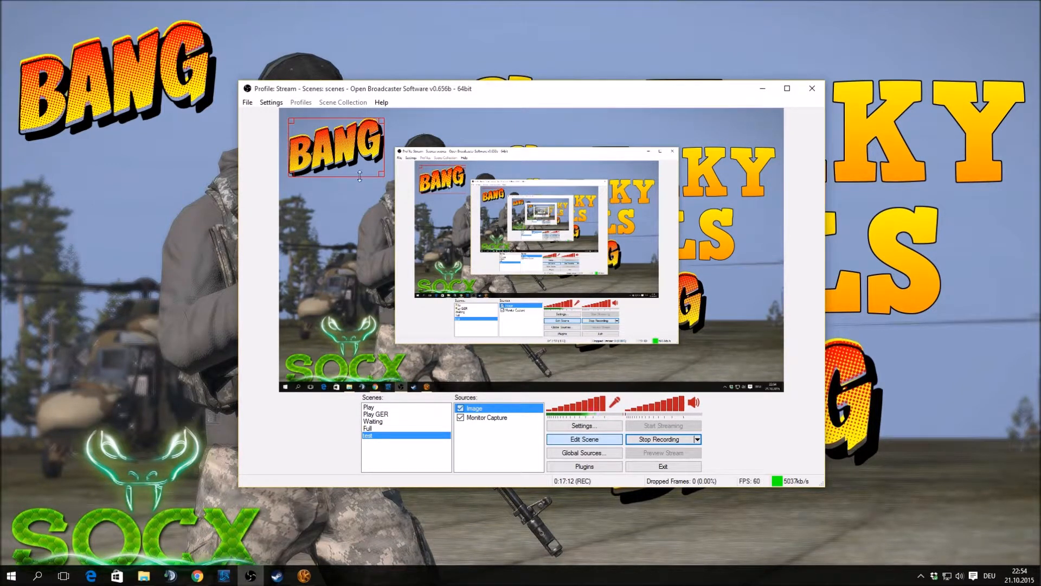
right_click(488, 411)
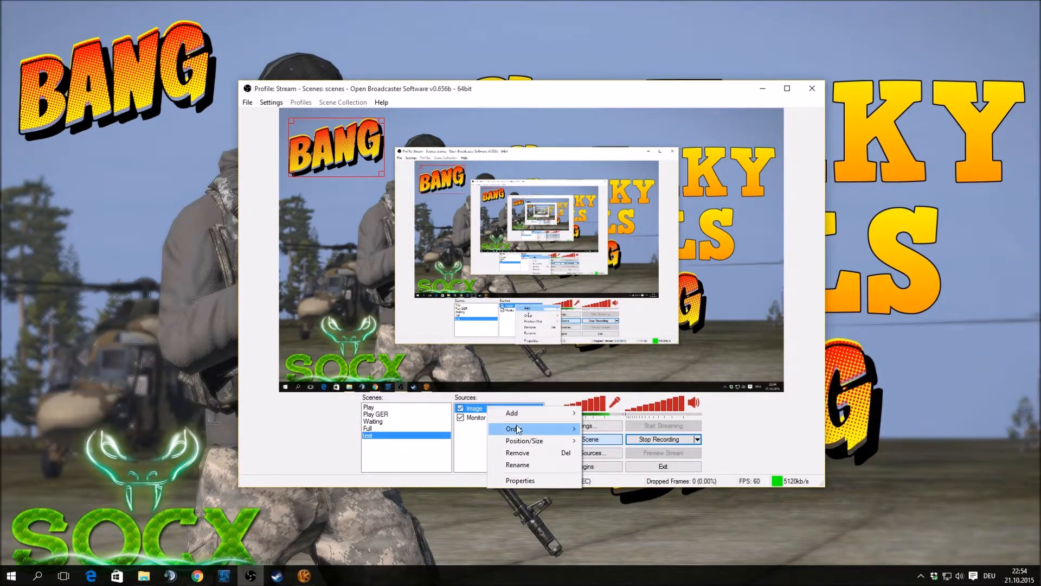
left_click(476, 469)
- Create an Image Slide Show source under its default name
right_click(486, 450)
mouse_move(526, 454)
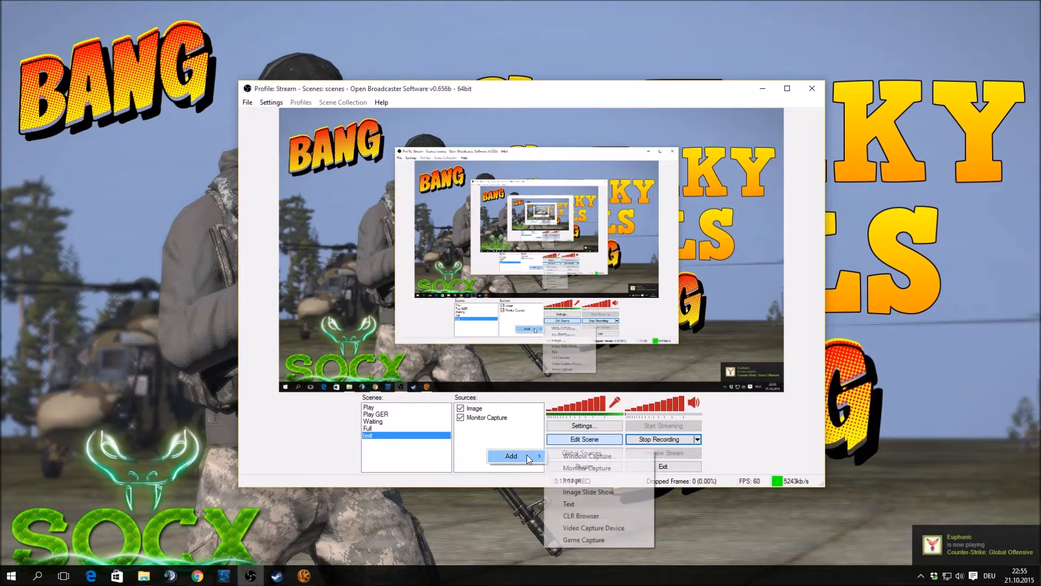
left_click(591, 492)
left_click(559, 298)
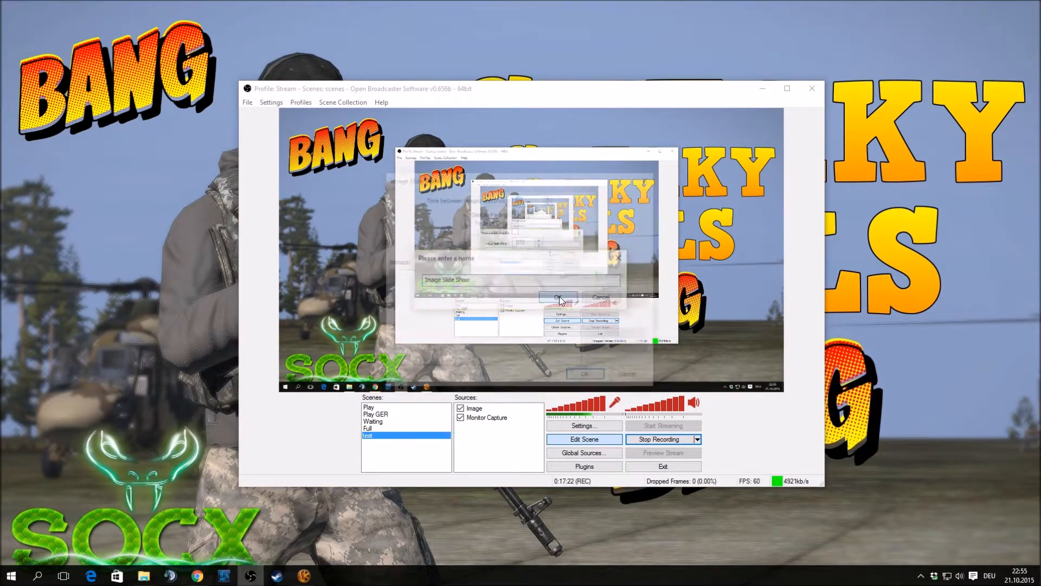
- Add the tumblr_inline BANG and funny_cartoon_animal_02 pictures to the slide show, and place it directly below the BANG image
left_click(630, 275)
double_click(677, 255)
double_click(742, 293)
left_click(619, 276)
scroll(669, 317, "down", 5)
left_click(742, 384)
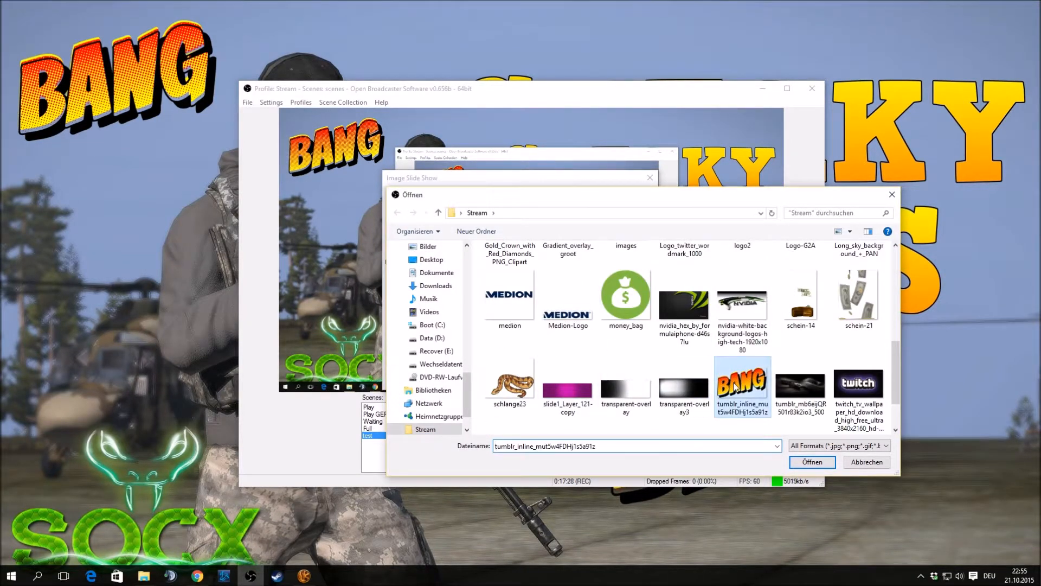
scroll(705, 380, "down", 2)
scroll(689, 382, "up", 1)
scroll(685, 380, "up", 3)
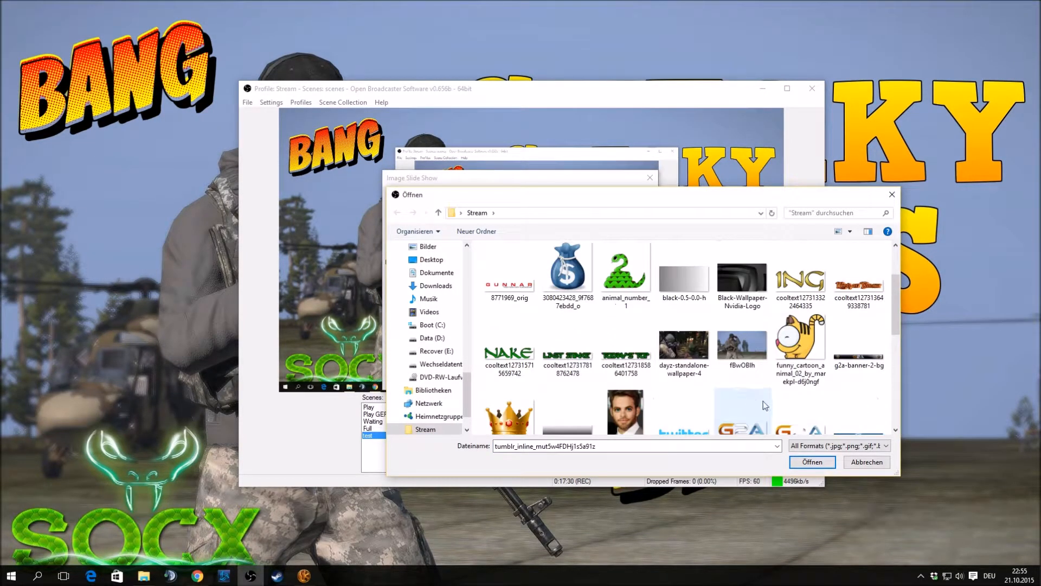
double_click(808, 364)
left_click(588, 378)
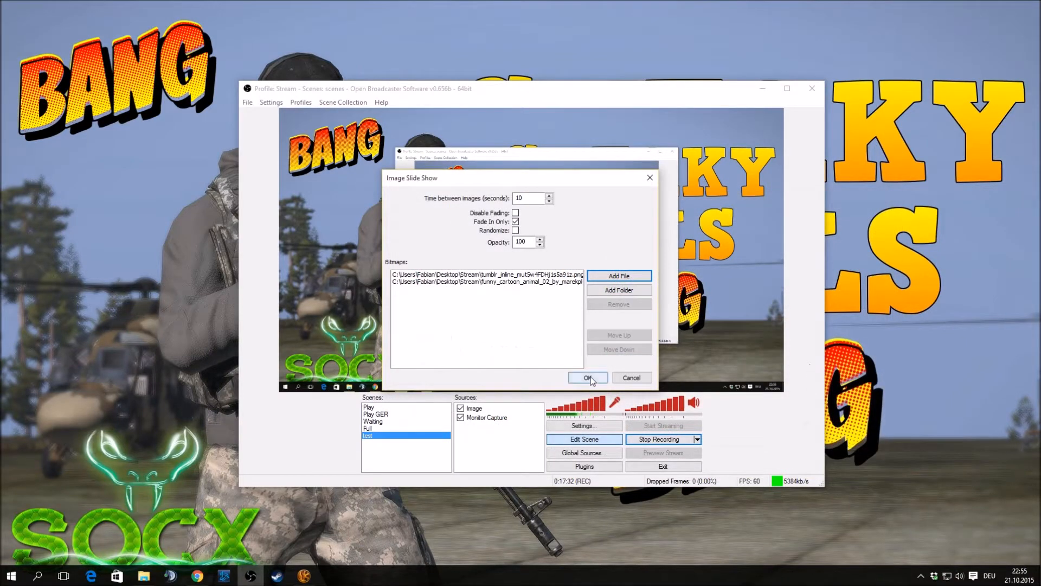
left_click_drag(378, 163, 360, 220)
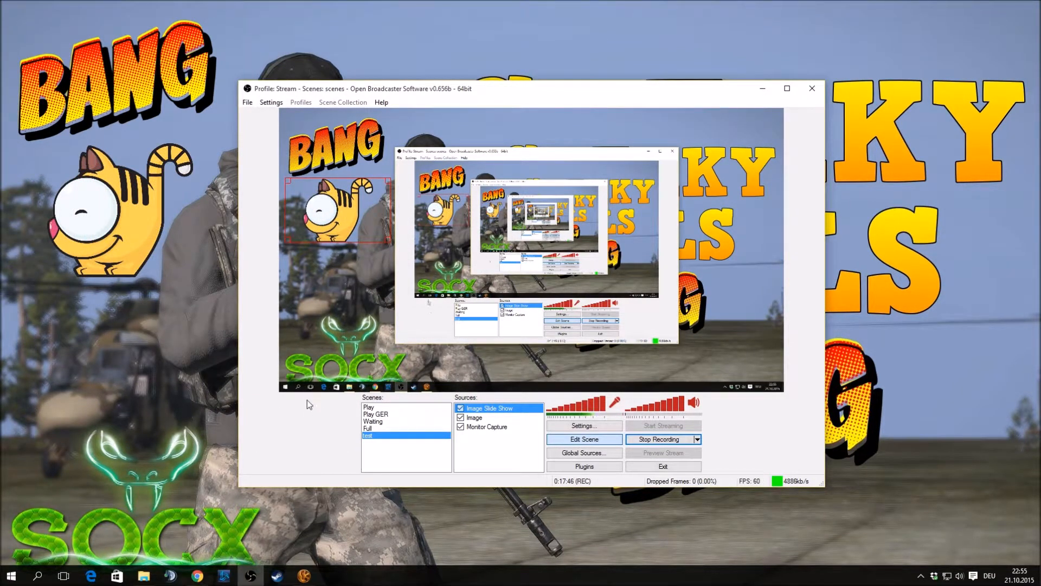
left_click(496, 458)
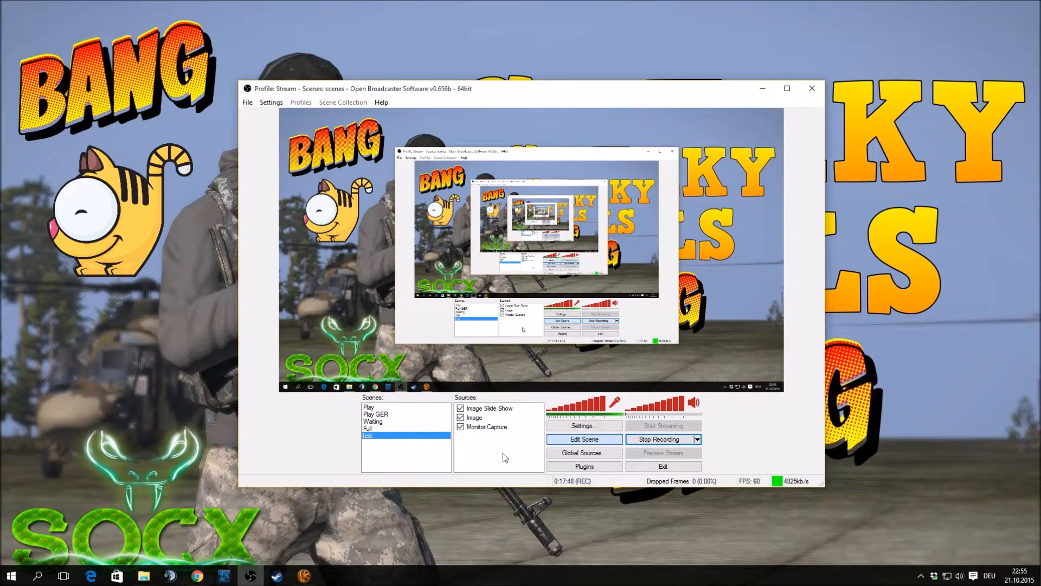
- Add a Text source reading "Hey whats up guys", place it below the slide show, and leave scene editing
right_click(496, 453)
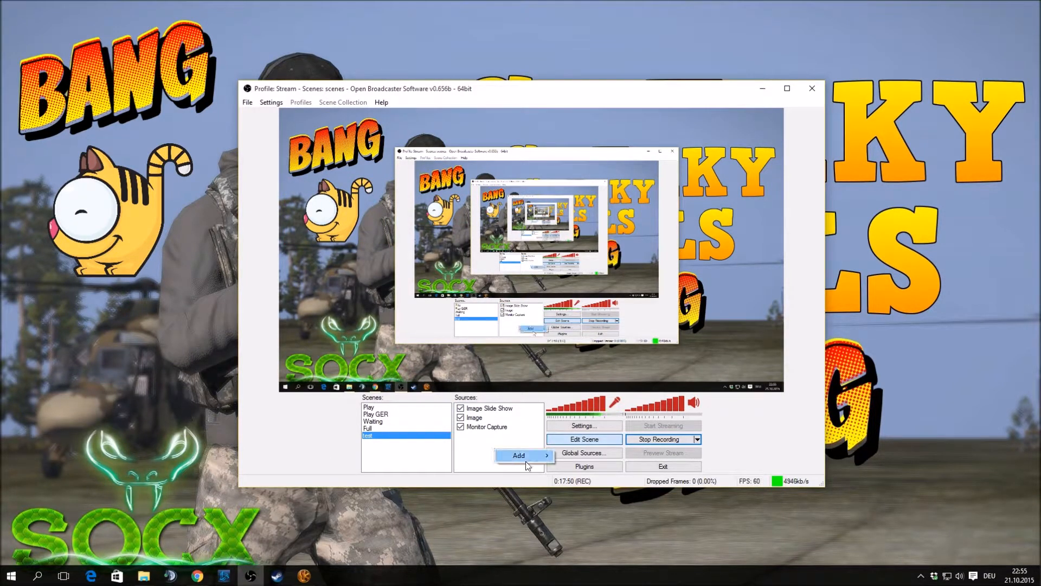
mouse_move(534, 457)
left_click(610, 503)
key("Return")
left_click(464, 372)
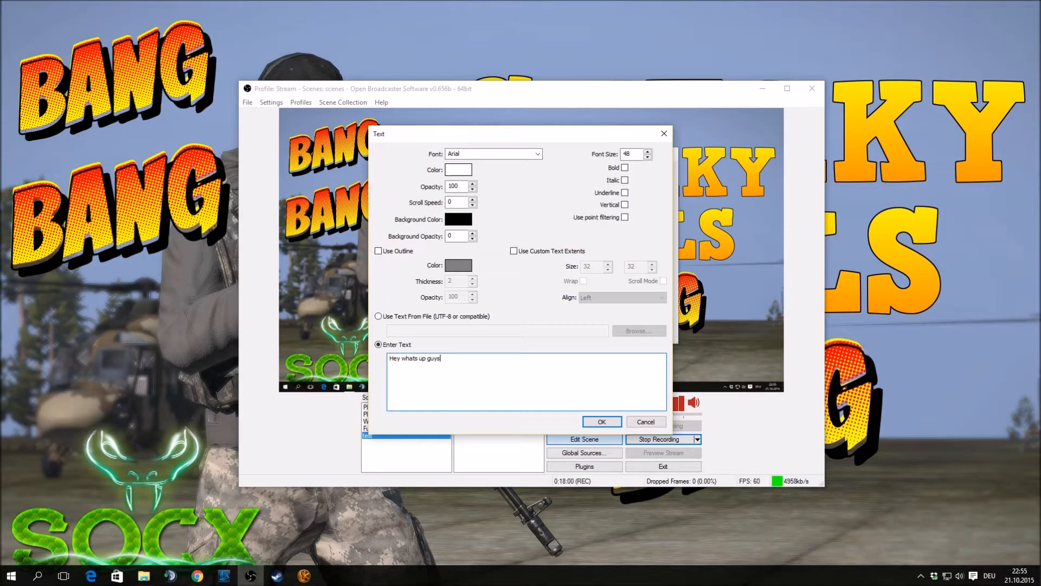
left_click(601, 422)
left_click_drag(311, 117, 327, 262)
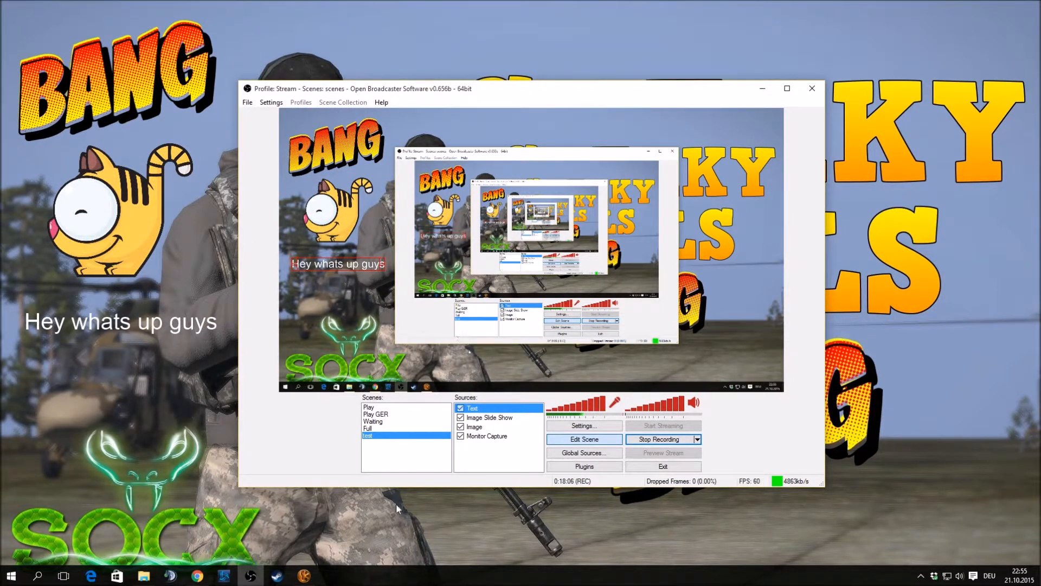
left_click(578, 445)
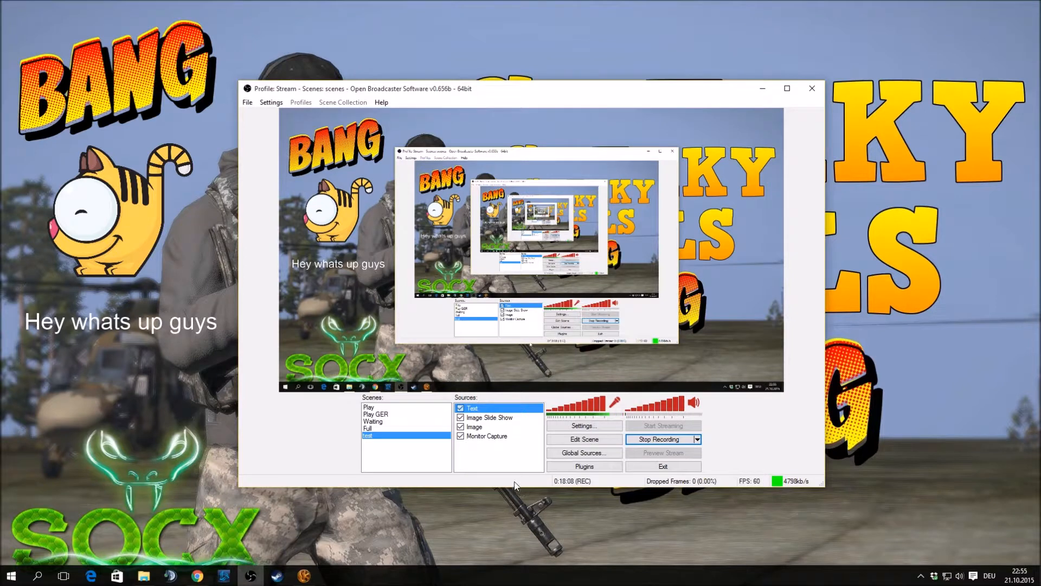
- Add a Video Capture Device source under its default name, using the Live! Cam Chat HD VF0790 webcam
right_click(484, 456)
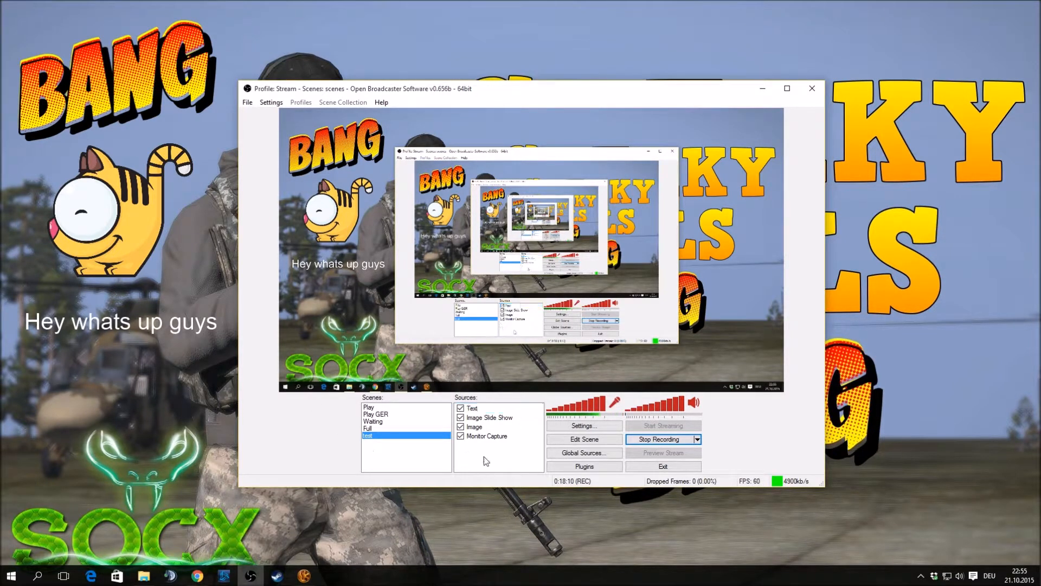
mouse_move(535, 466)
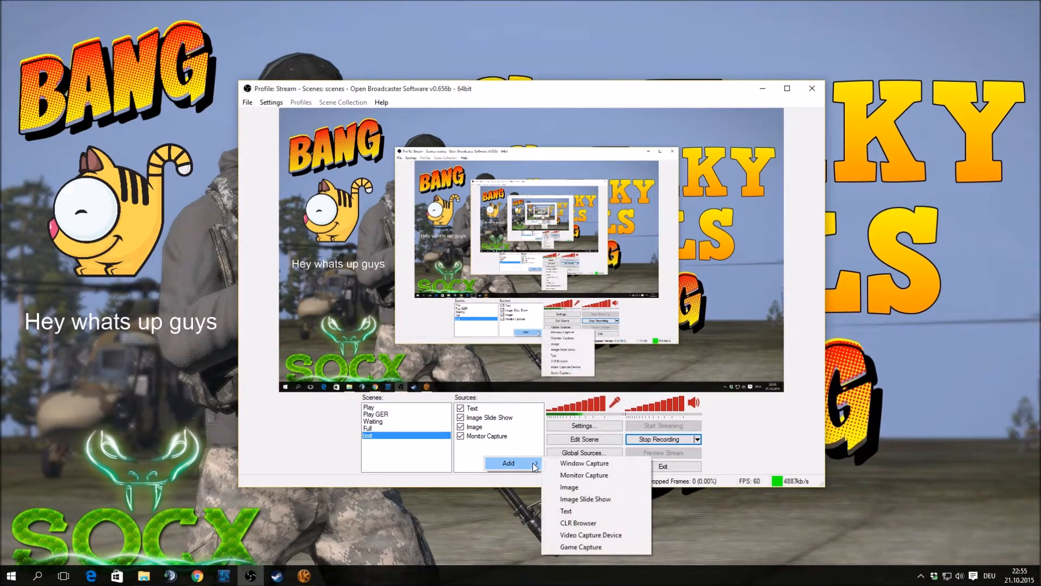
left_click(585, 536)
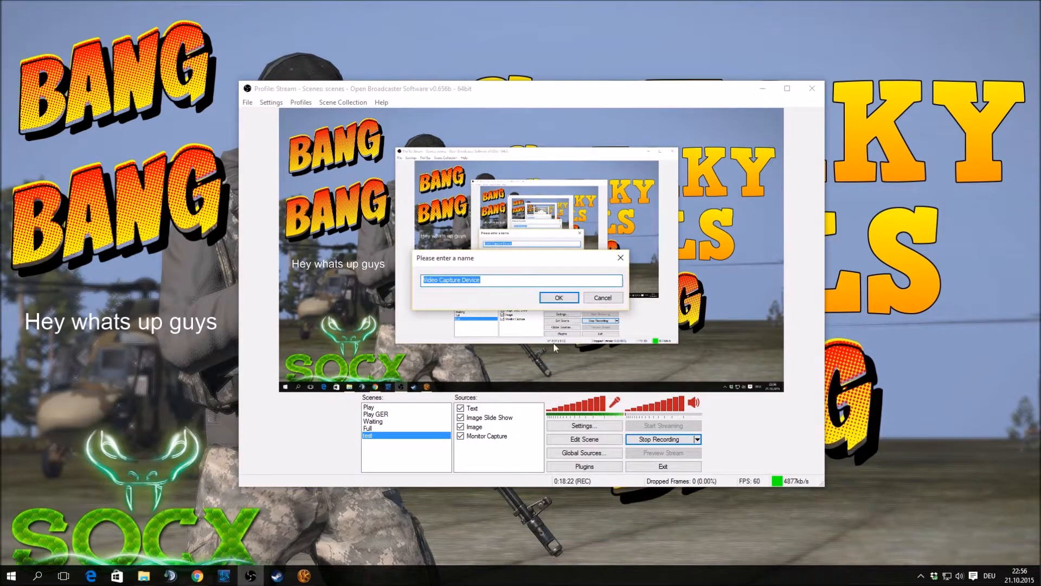
left_click(553, 297)
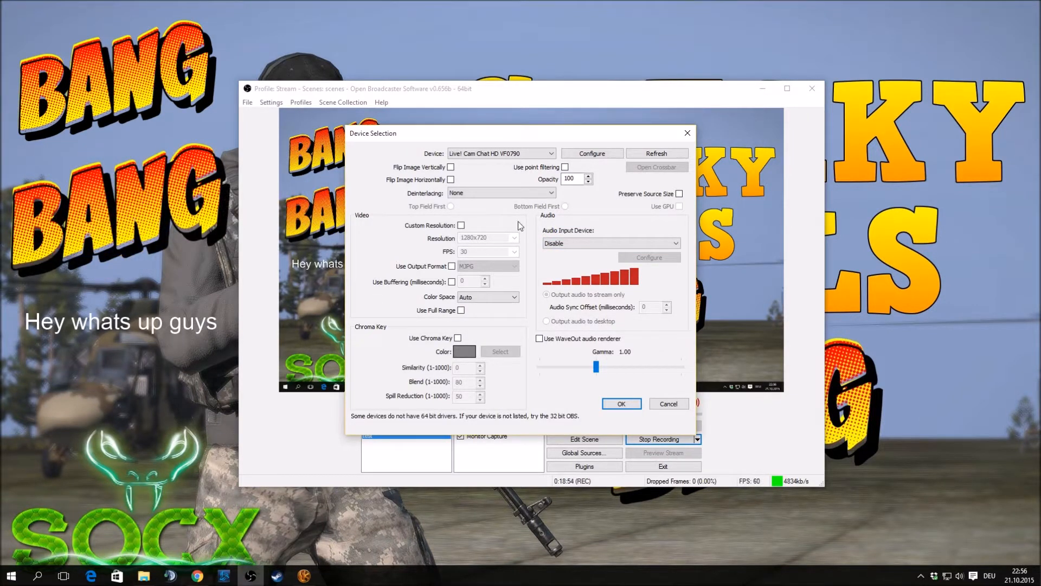
left_click(624, 403)
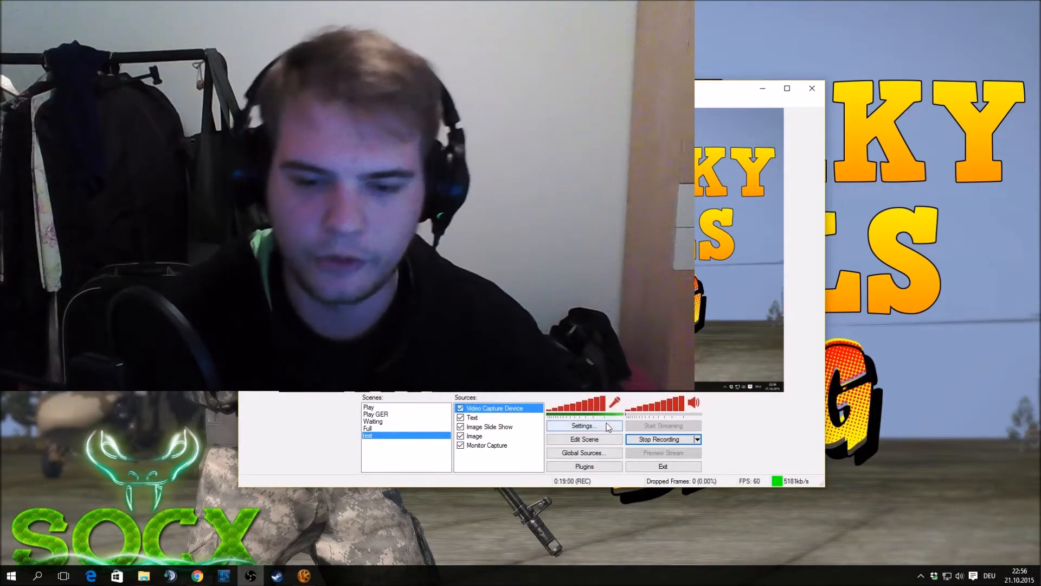
- Enable scene editing, shrink the webcam image into the scene's lower-right corner, and leave scene editing
left_click(584, 439)
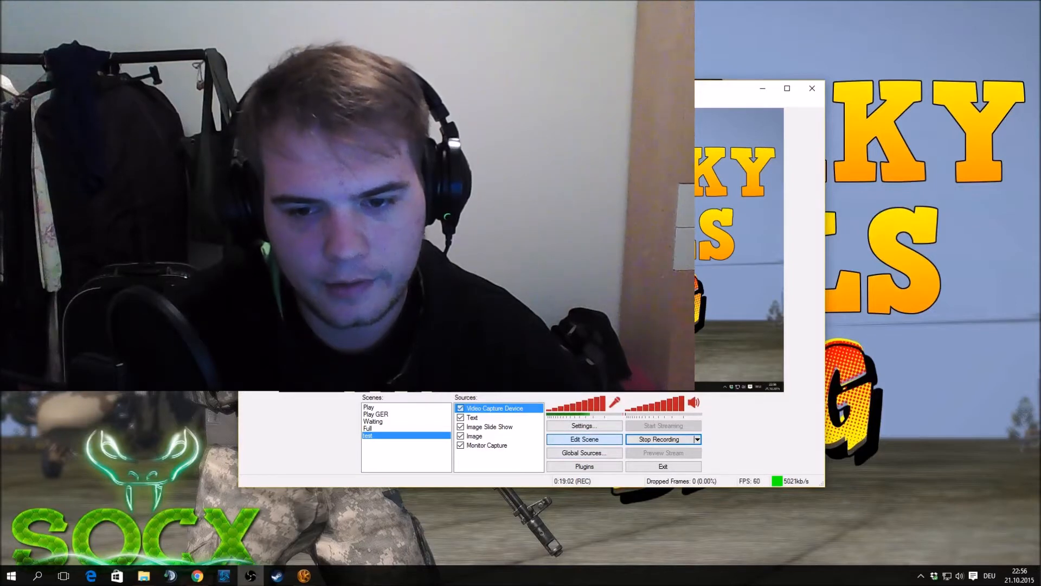
left_click_drag(615, 298, 753, 362)
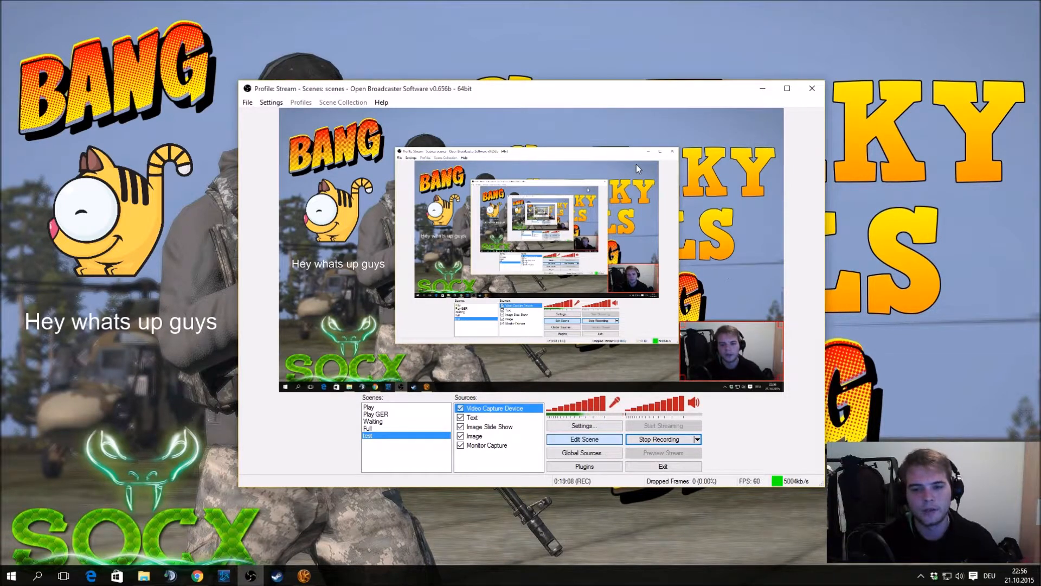
left_click(601, 444)
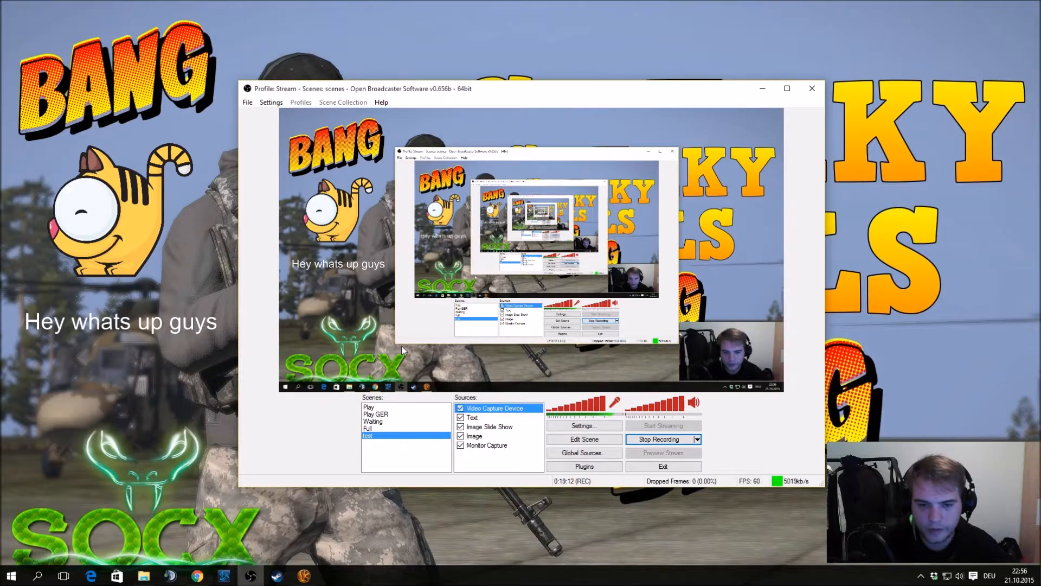
- Start a Game Capture source under its default name and examine its capture options and the applications requiring administrator access
right_click(512, 461)
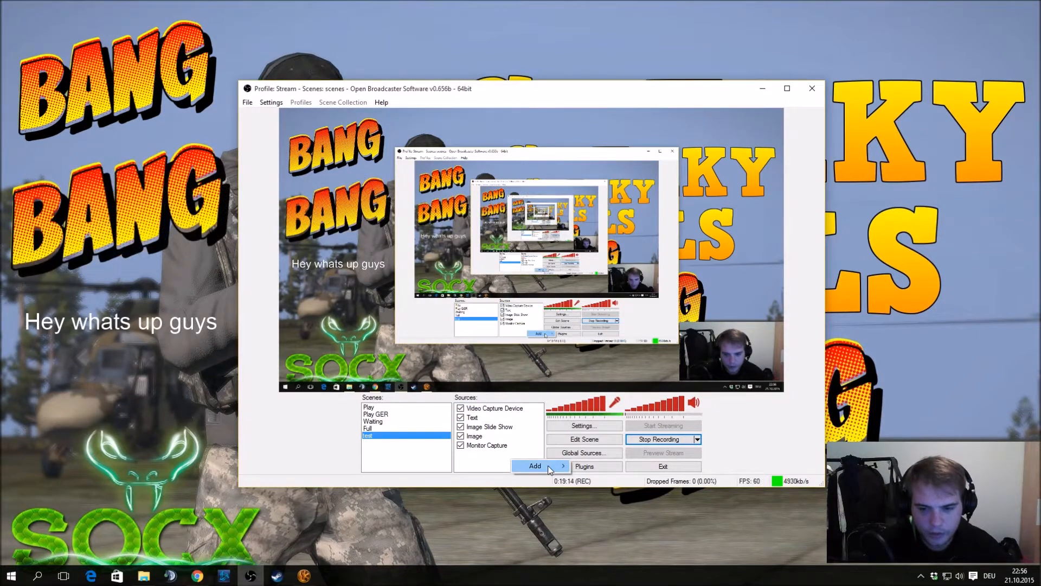
mouse_move(547, 465)
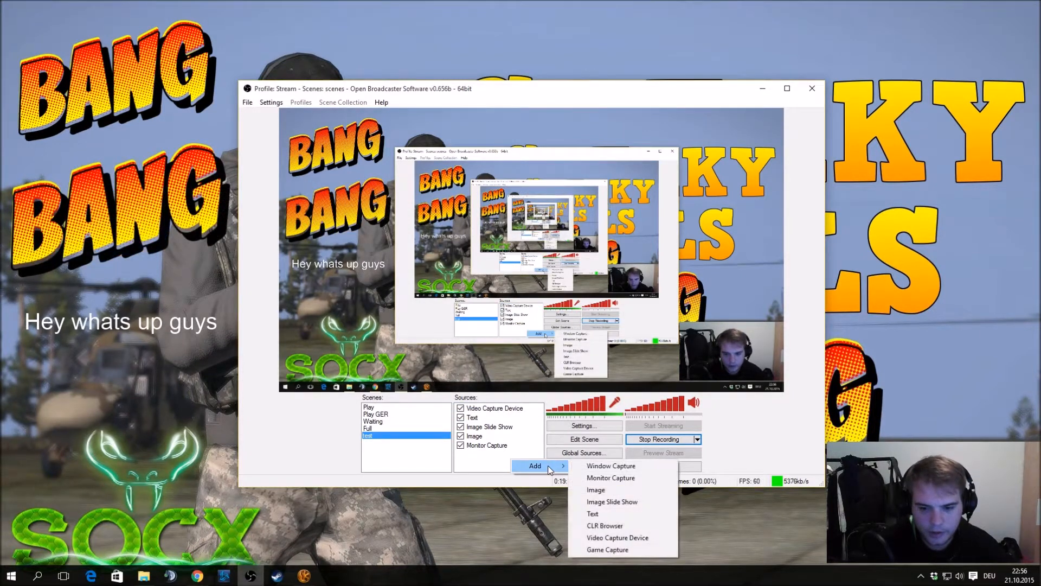
left_click(620, 551)
left_click(567, 301)
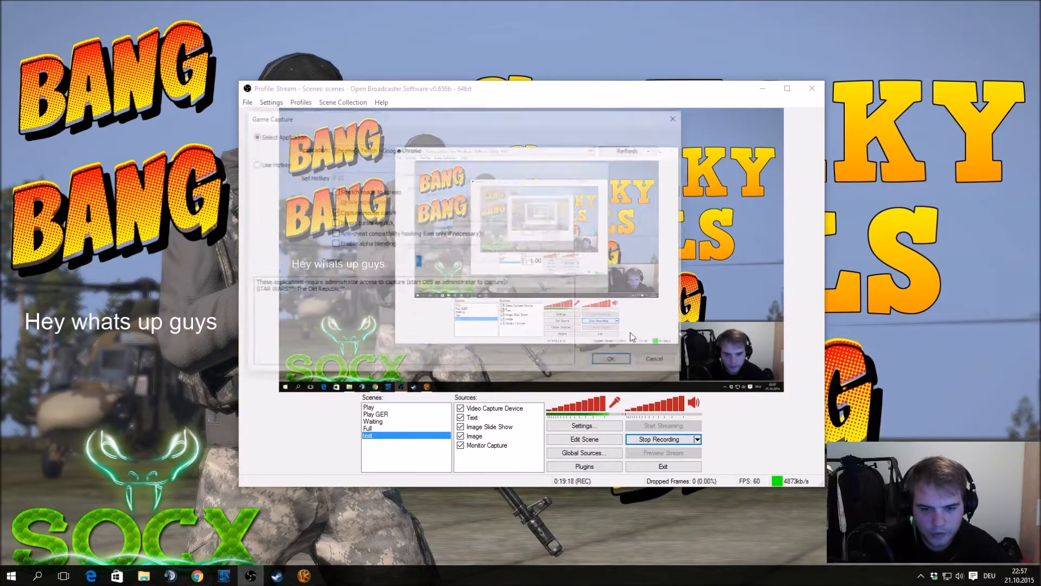
left_click_drag(456, 119, 522, 128)
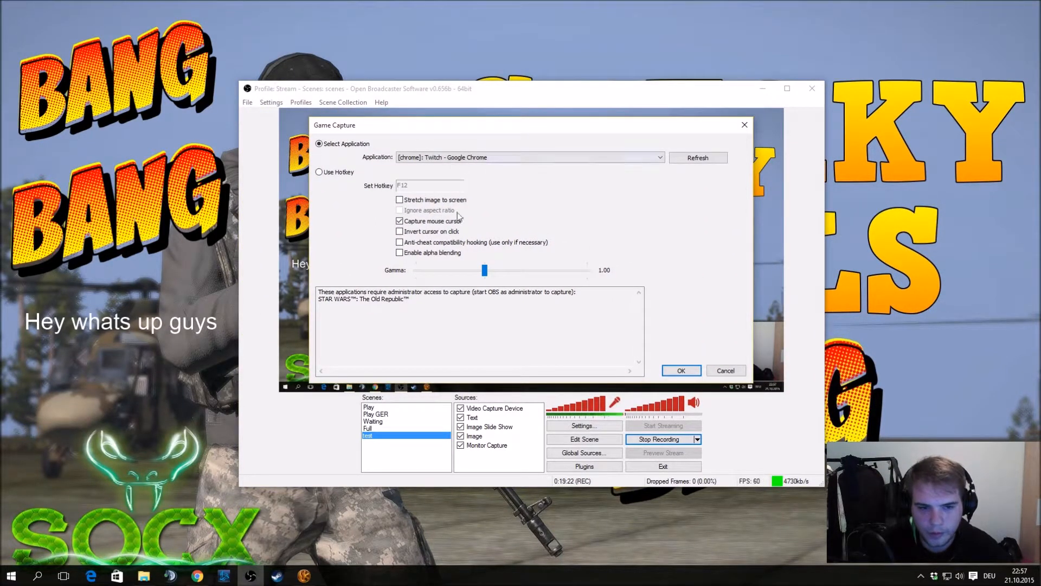
left_click(508, 332)
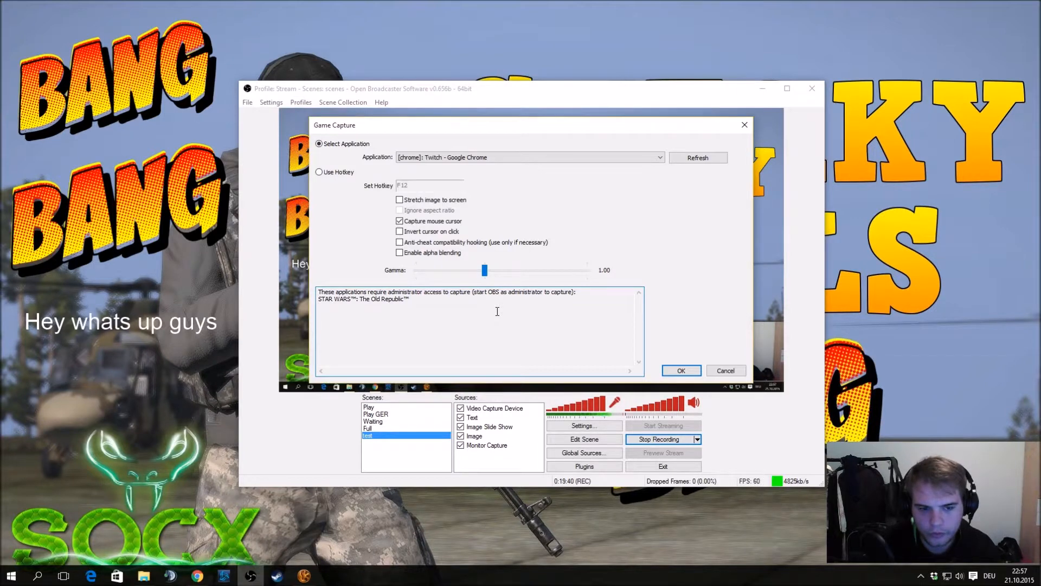
- Search Windows for "obs" and try to run Open Broadcaster Software (64bit) as administrator
right_click(243, 570)
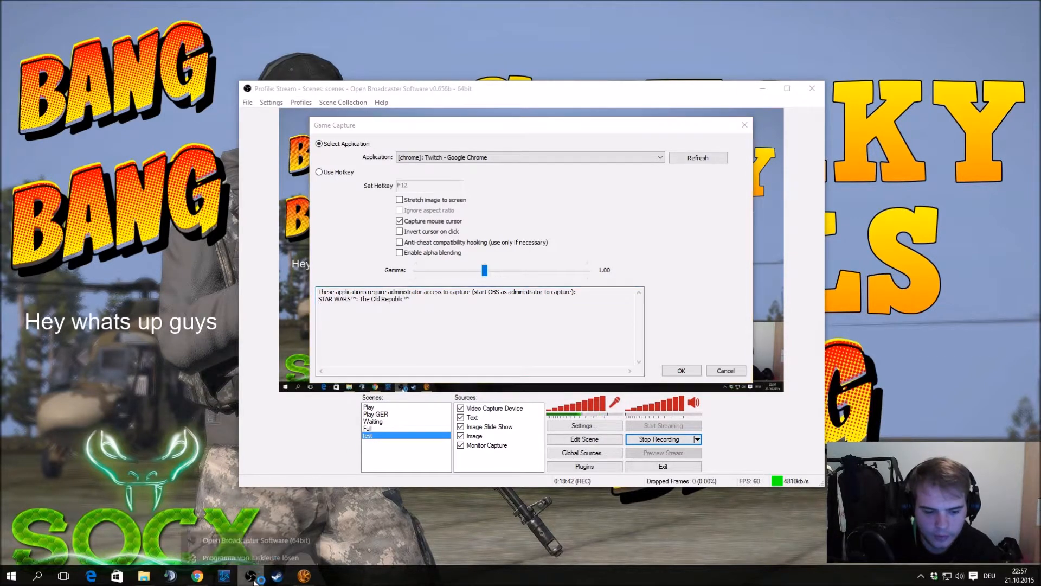
left_click(240, 565)
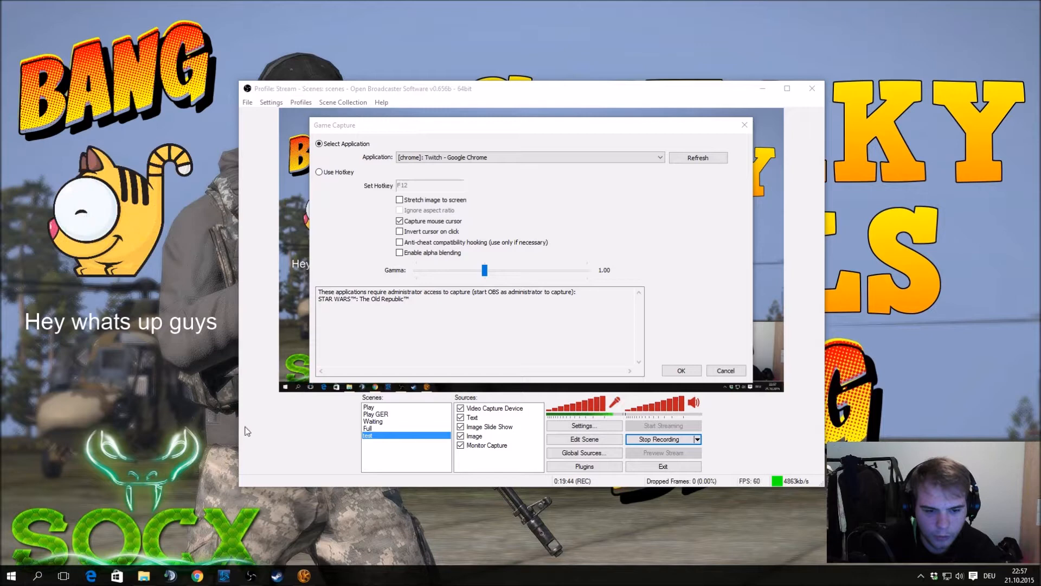
left_click(37, 575)
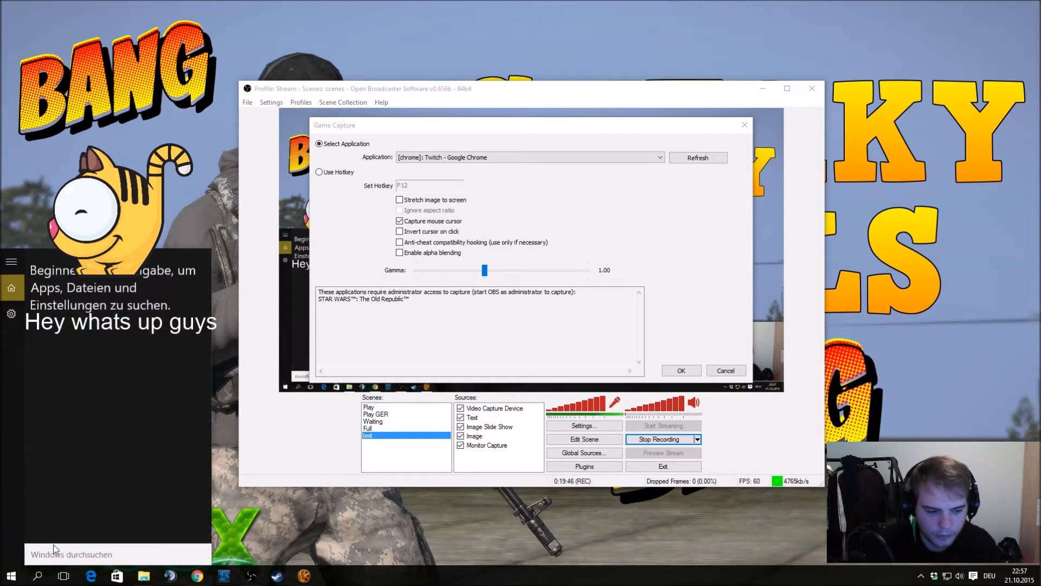
type("obs")
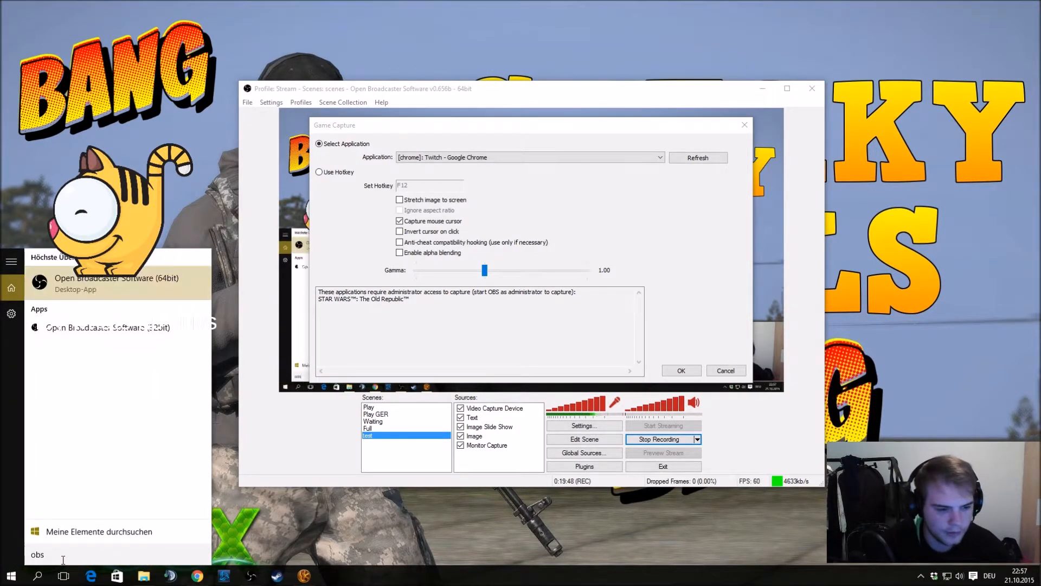
right_click(78, 280)
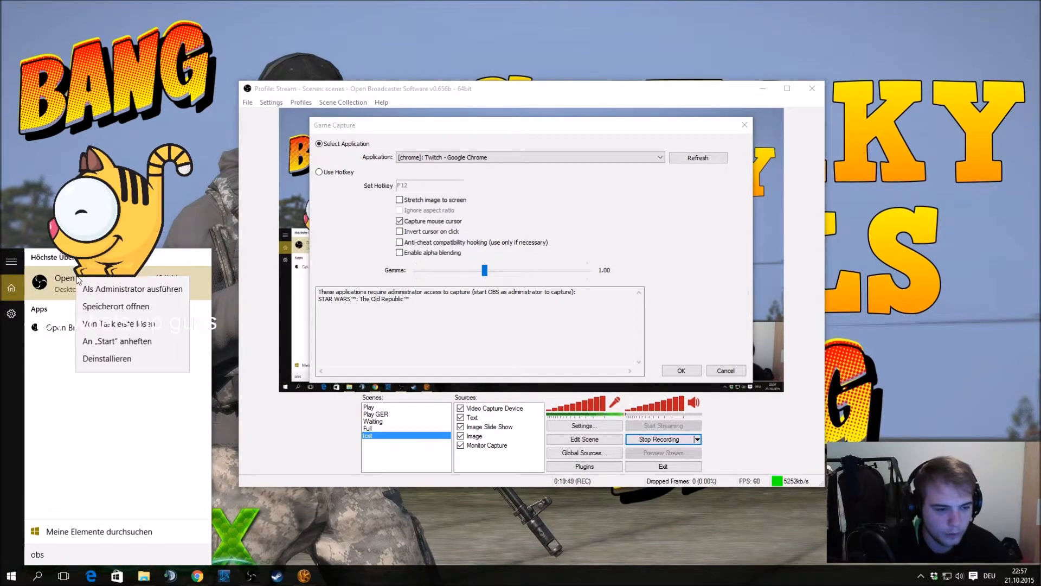
left_click(111, 290)
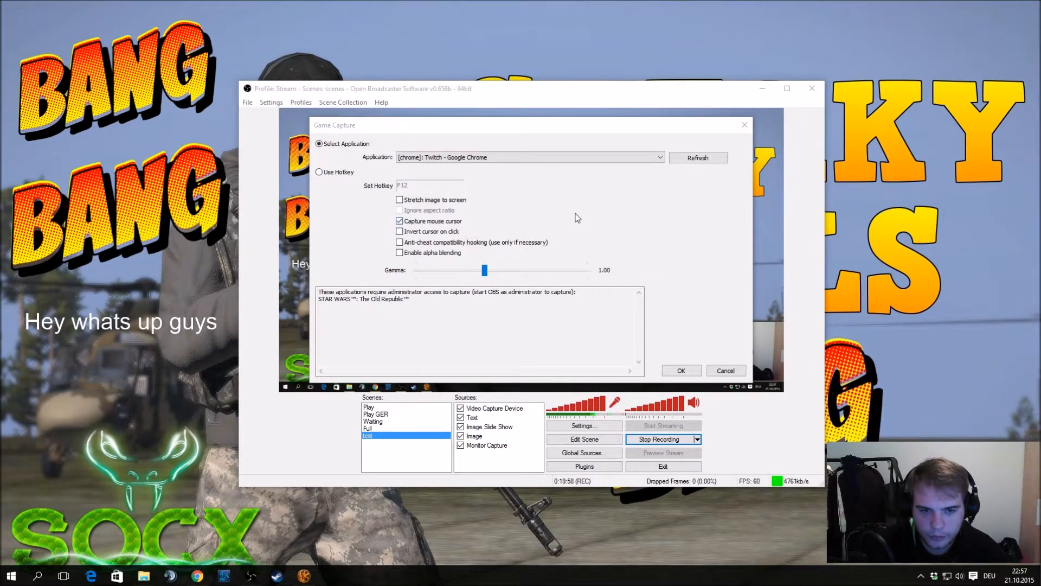
- Examine the applications offered for Game Capture and close its setup without adding the source
left_click(456, 157)
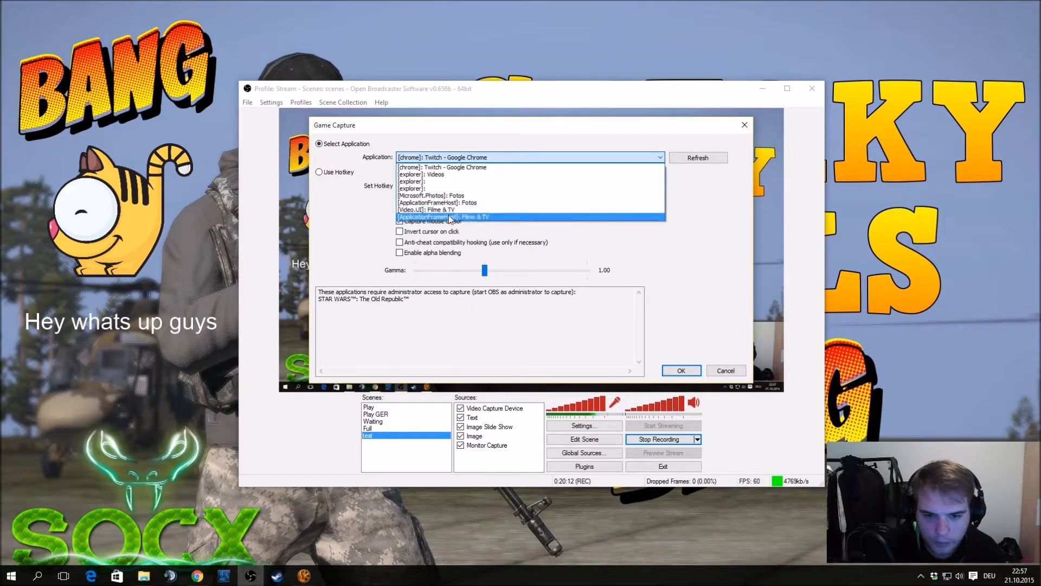
left_click(471, 239)
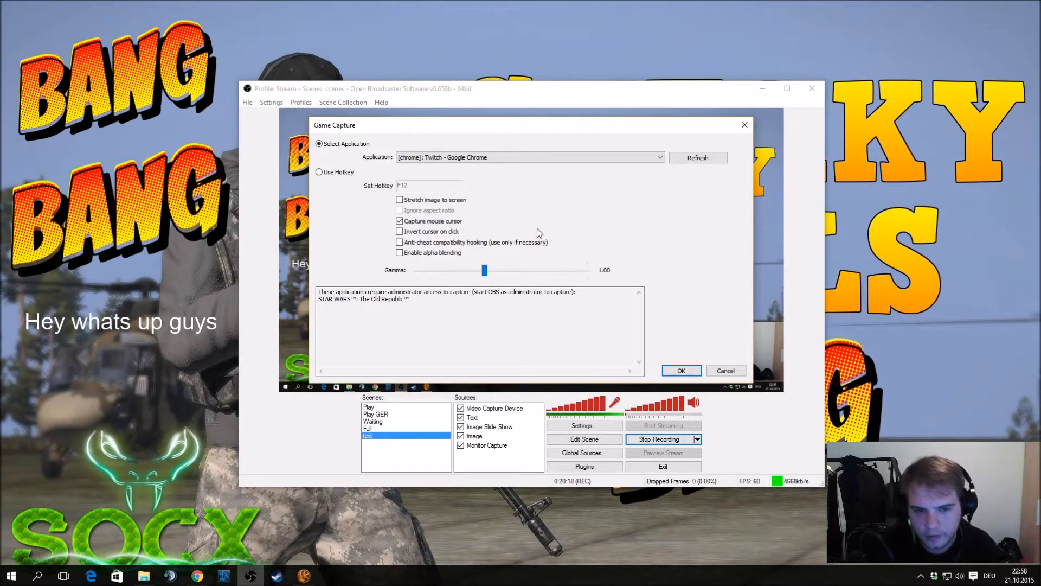
left_click(477, 157)
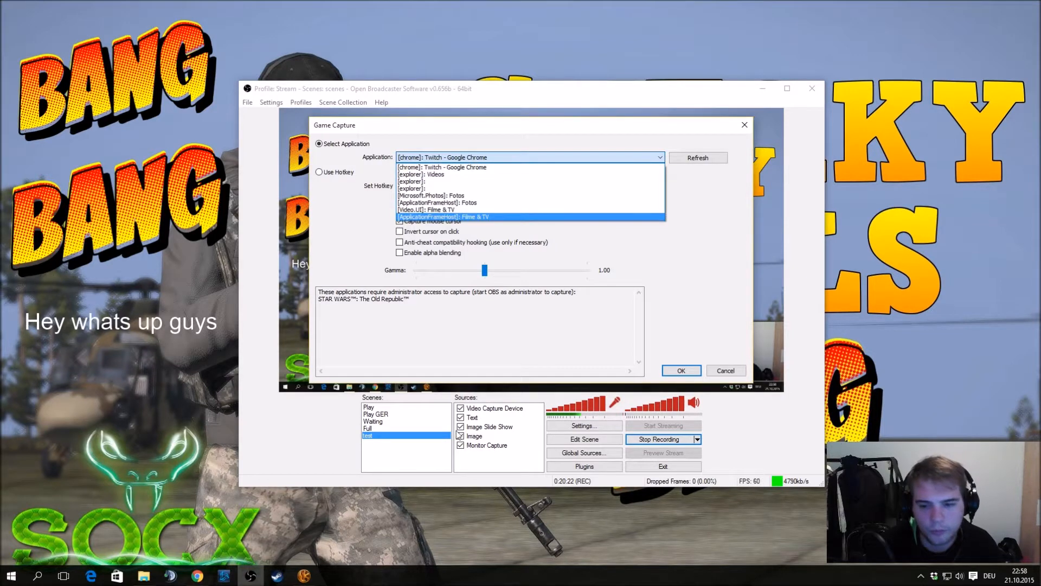
left_click(690, 323)
left_click(745, 126)
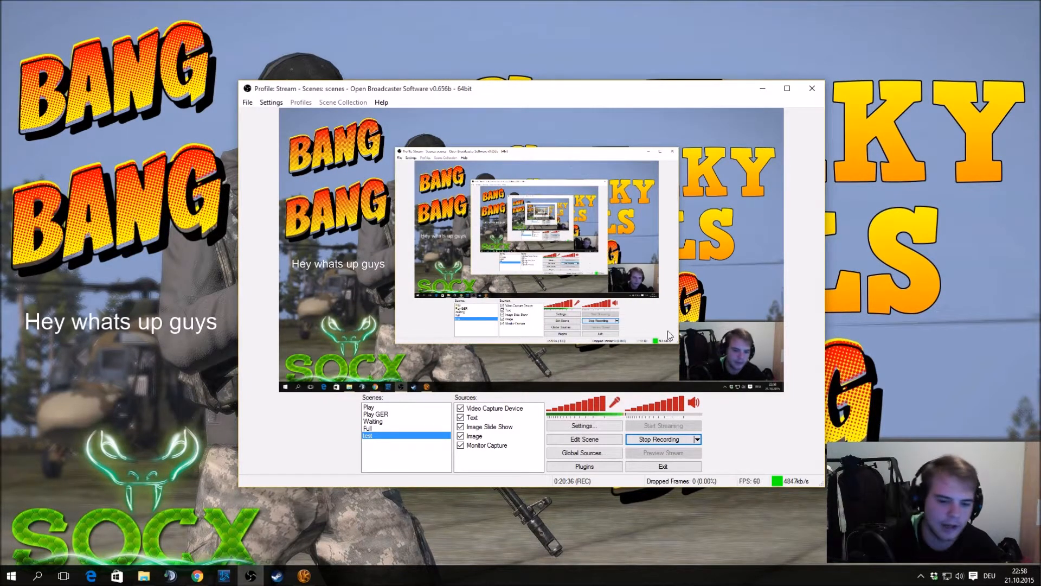
right_click(498, 458)
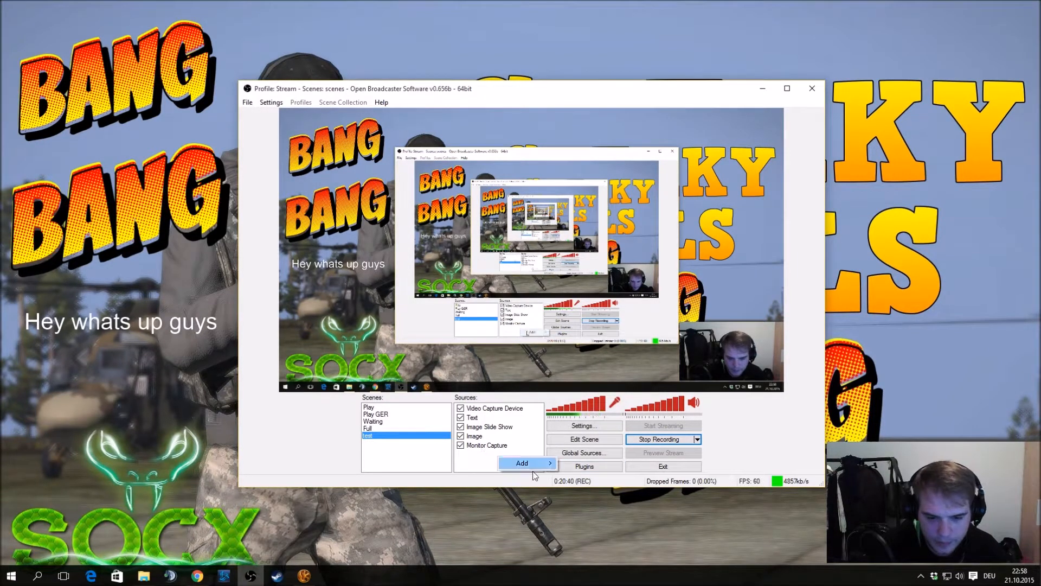
mouse_move(532, 465)
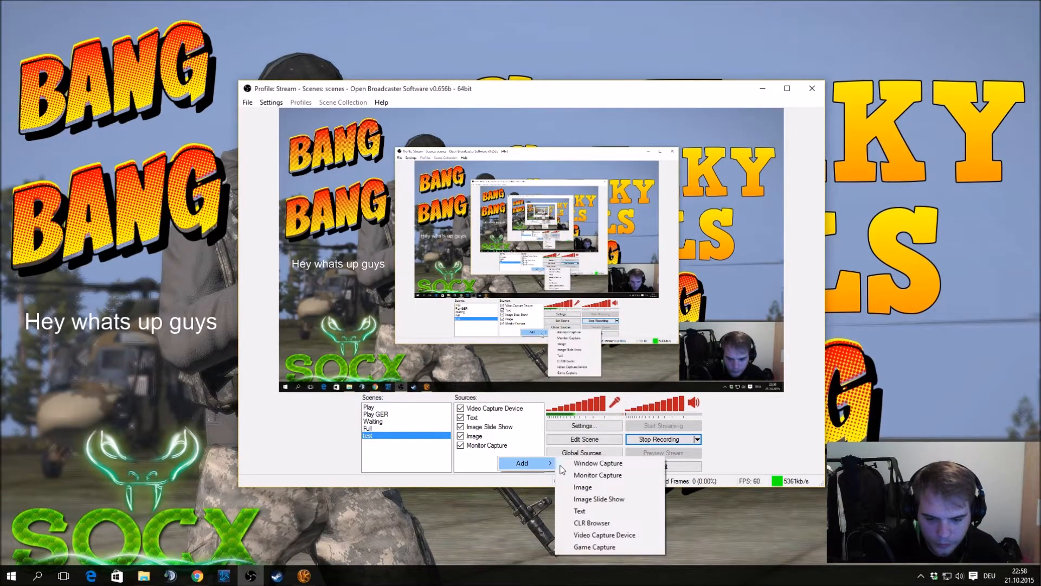
left_click(592, 522)
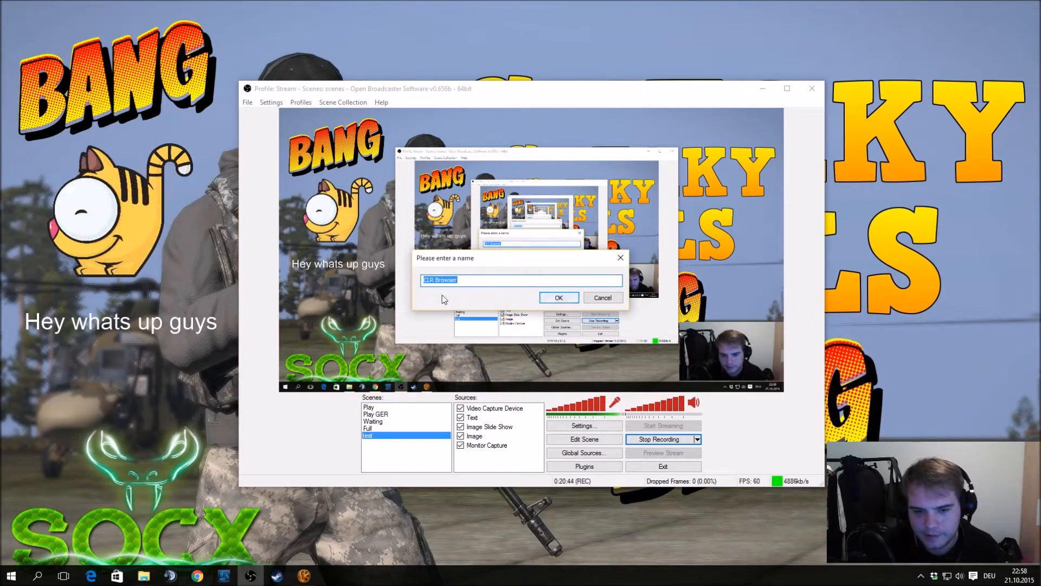
left_click(620, 258)
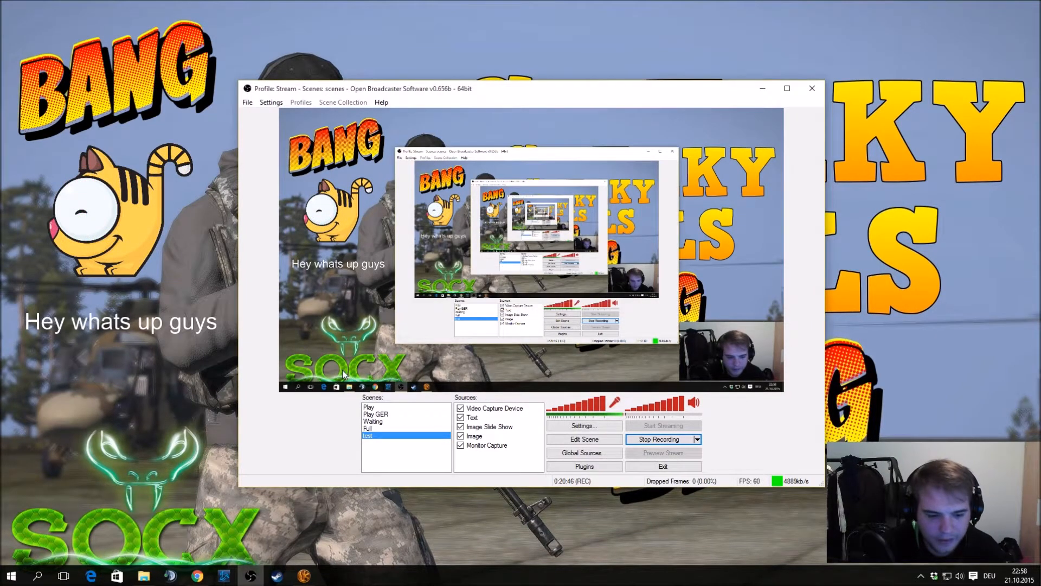
- Switch to Chrome to view the Twitch dashboard's Stream Key page, and return to Open Broadcaster Software
left_click(196, 576)
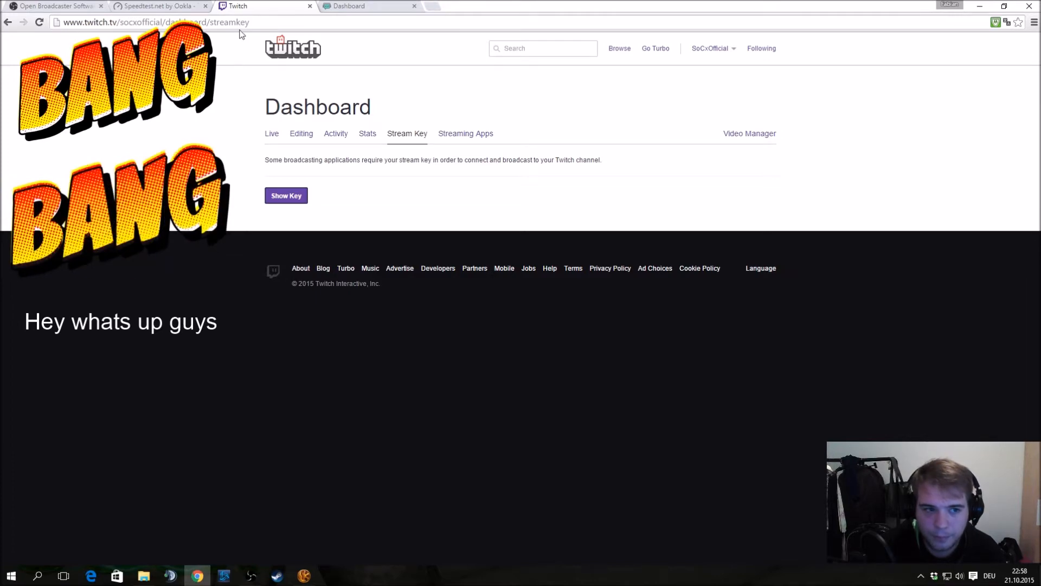
left_click(979, 6)
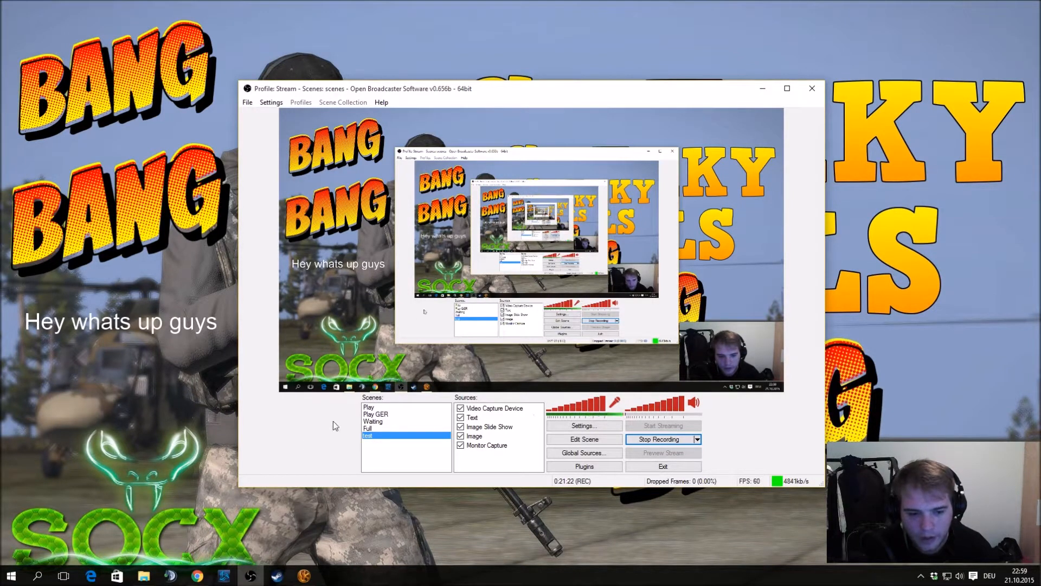
- Activate the Play scene, switch to Chrome and move its window off the captured screen
left_click(380, 407)
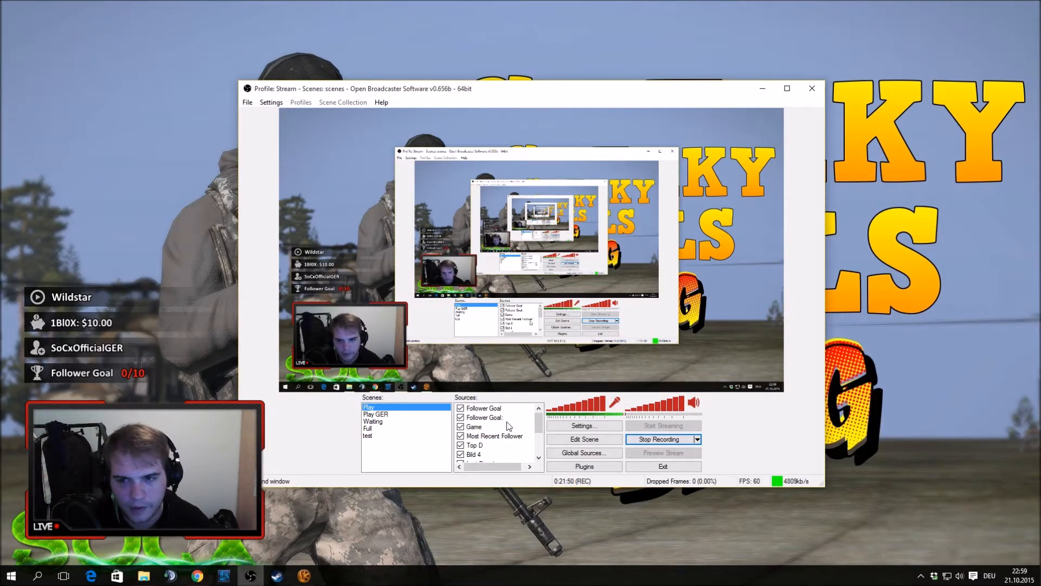
mouse_move(200, 579)
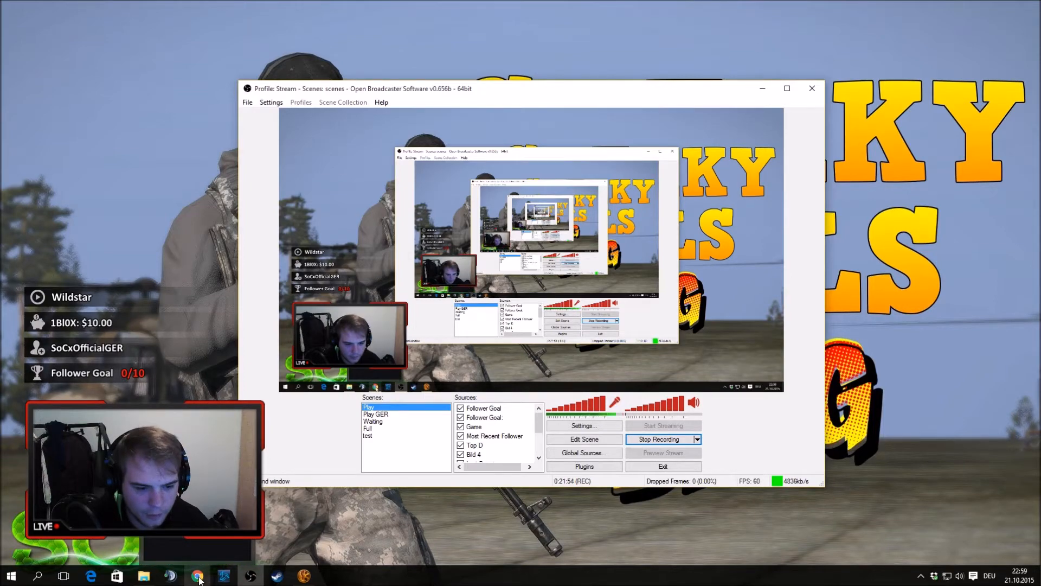
left_click(199, 577)
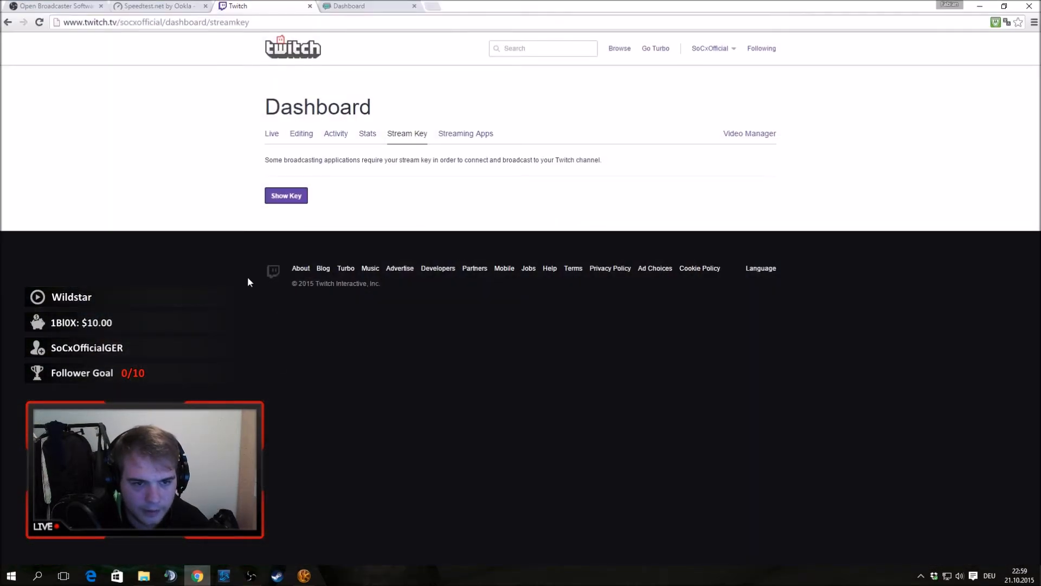
left_click_drag(538, 11, 0, 88)
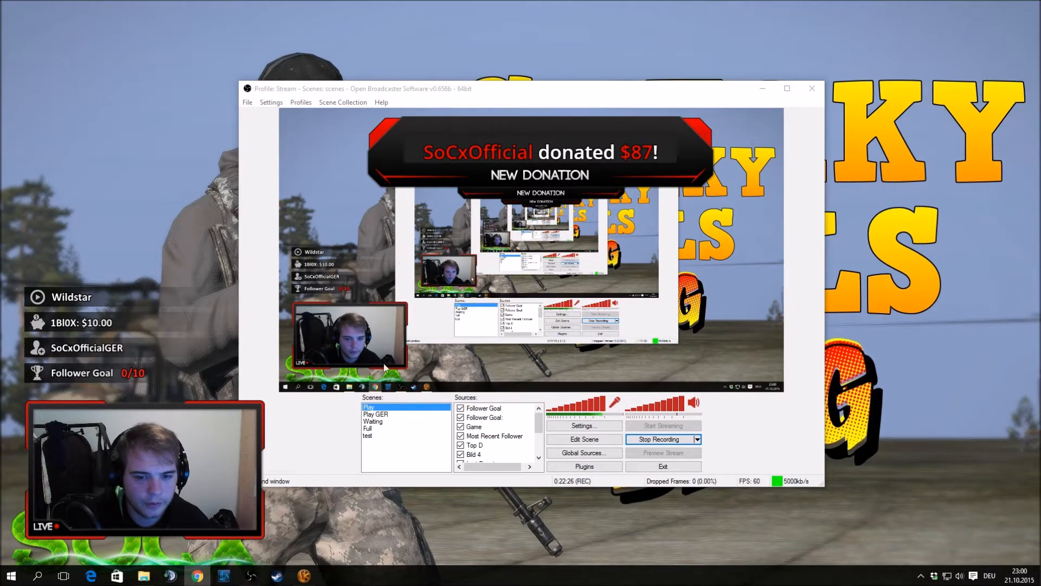
- Select the Alerts source of the Play scene in Open Broadcaster Software
scroll(542, 423, "down", 3)
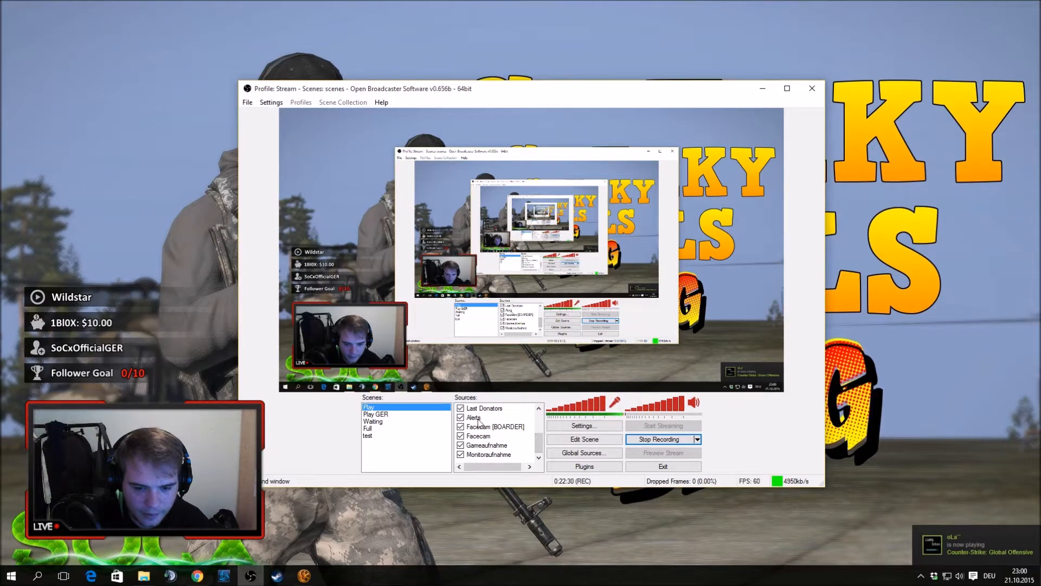
left_click(474, 417)
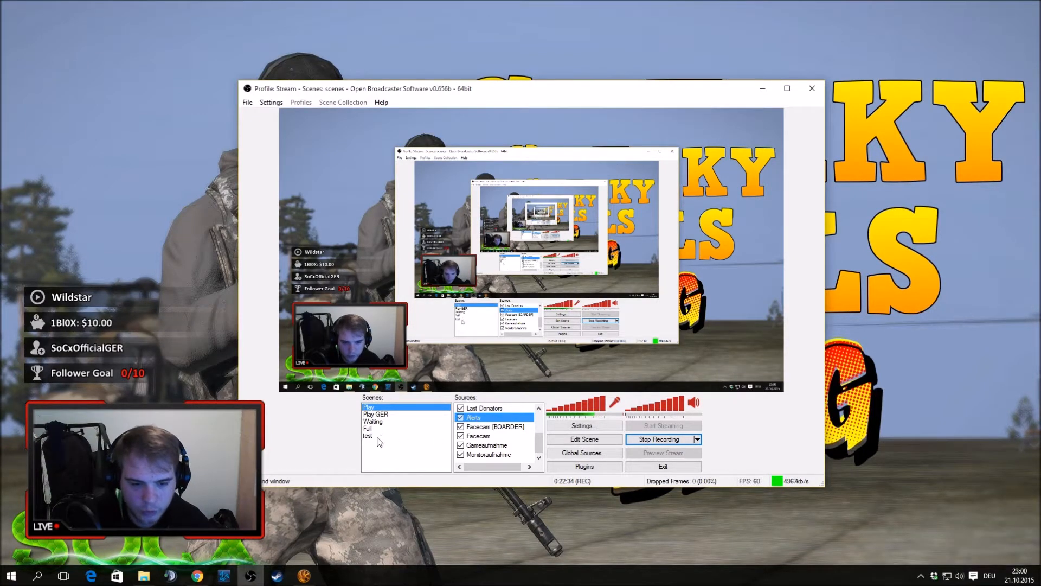
left_click(408, 436)
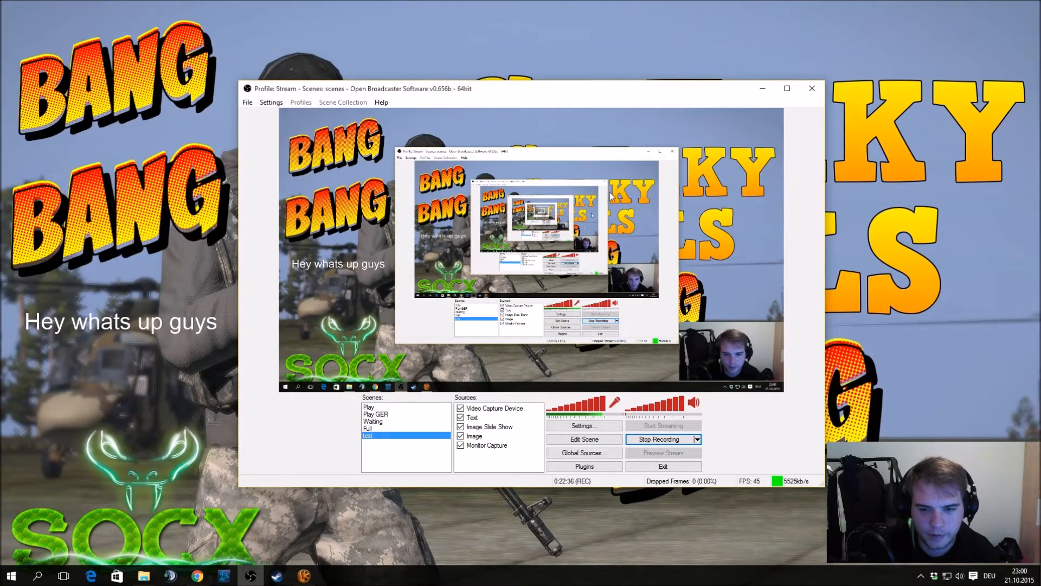
right_click(501, 456)
mouse_move(534, 462)
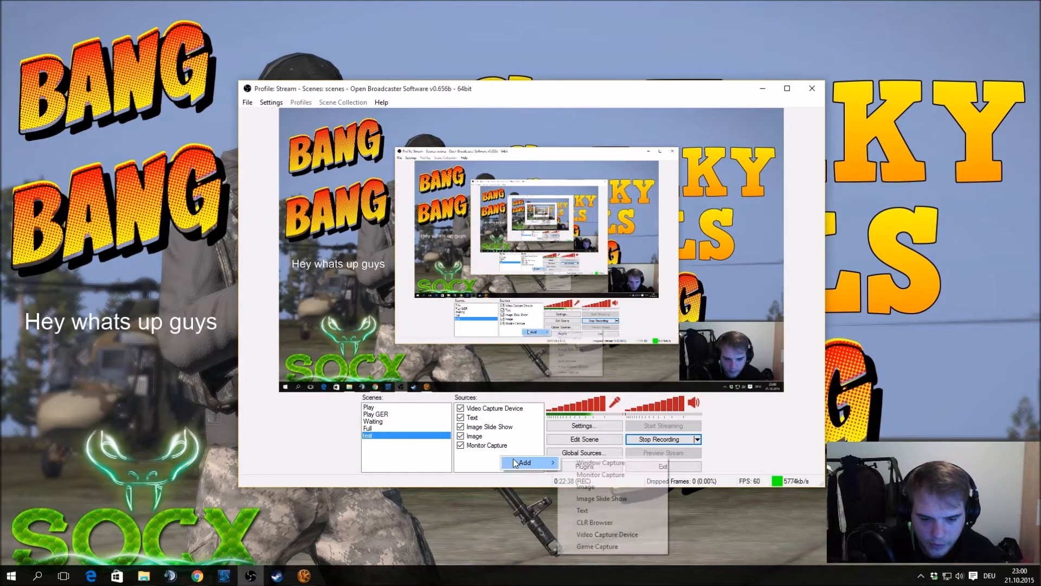
left_click(606, 525)
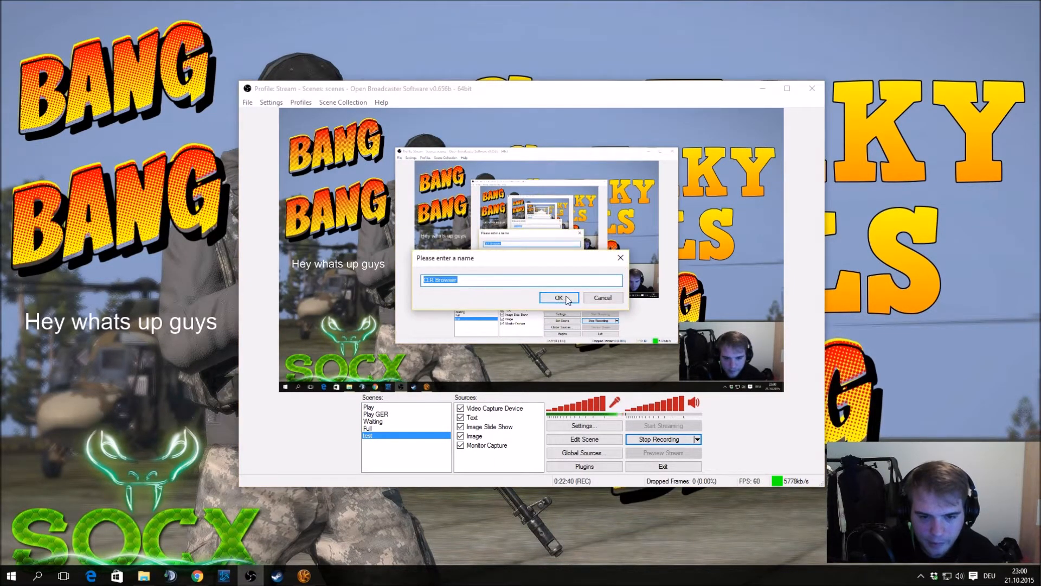
left_click(559, 298)
left_click_drag(460, 149, 482, 148)
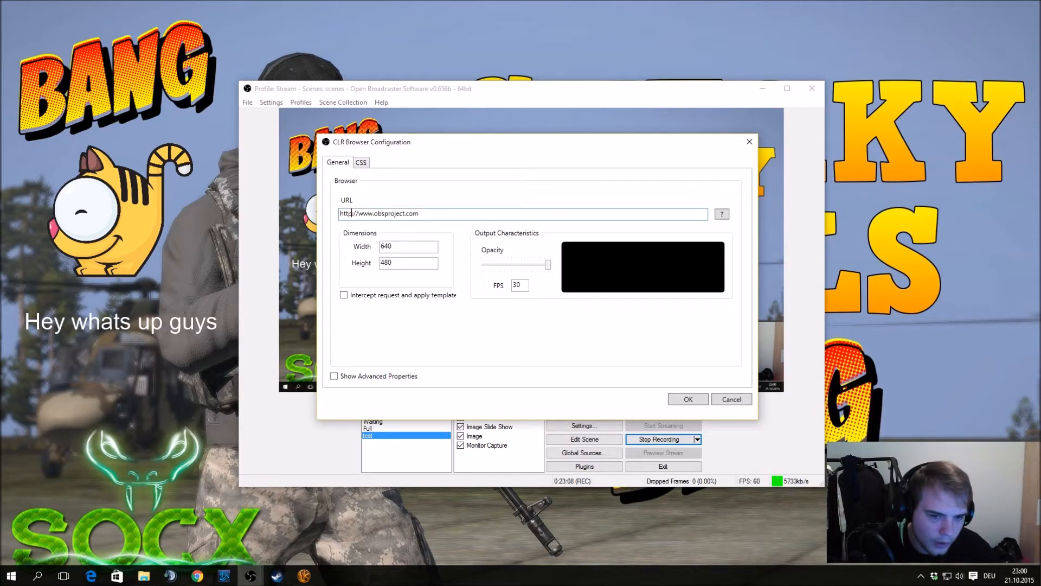
key("alt+Tab")
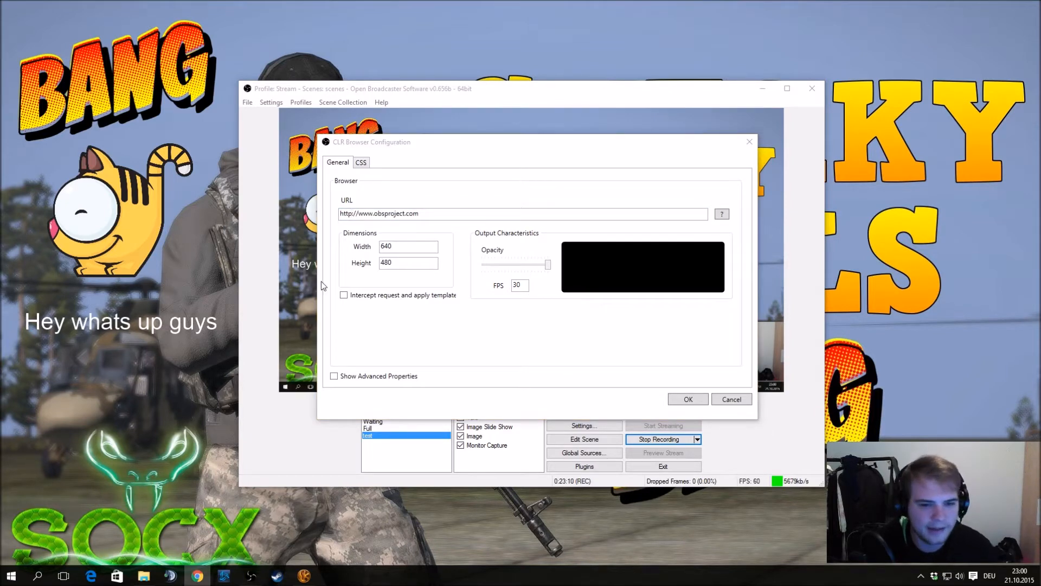
key("alt+Tab")
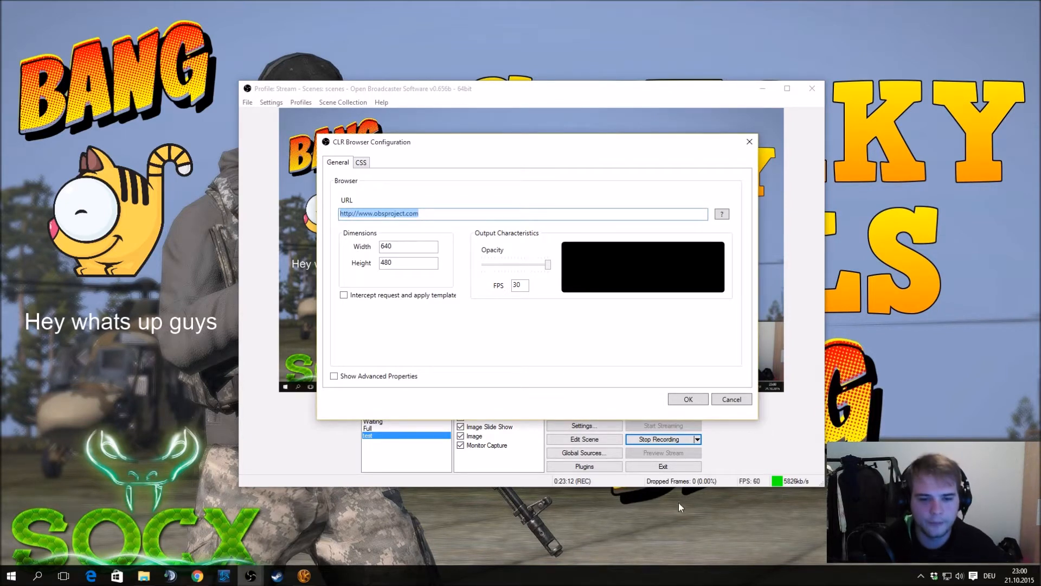
left_click(694, 400)
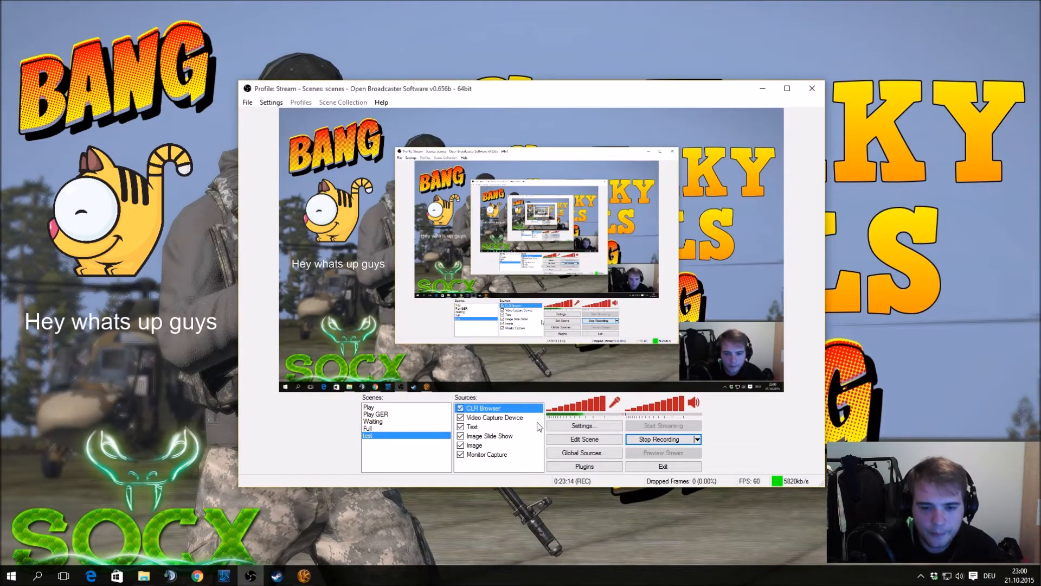
- Enable scene editing and move the CLR Browser source to the upper middle of the test scene
left_click(585, 439)
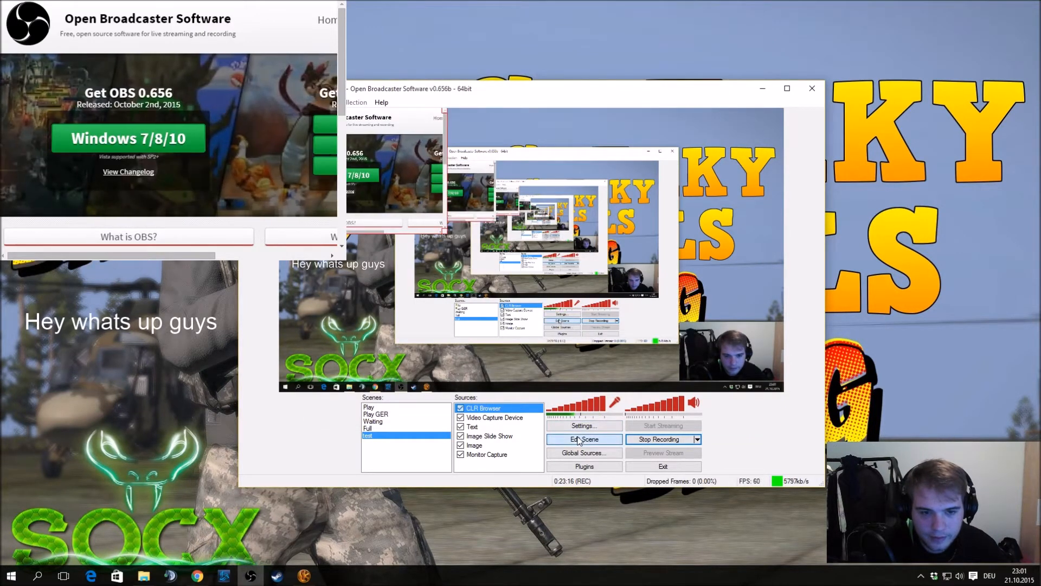
left_click_drag(392, 126, 567, 157)
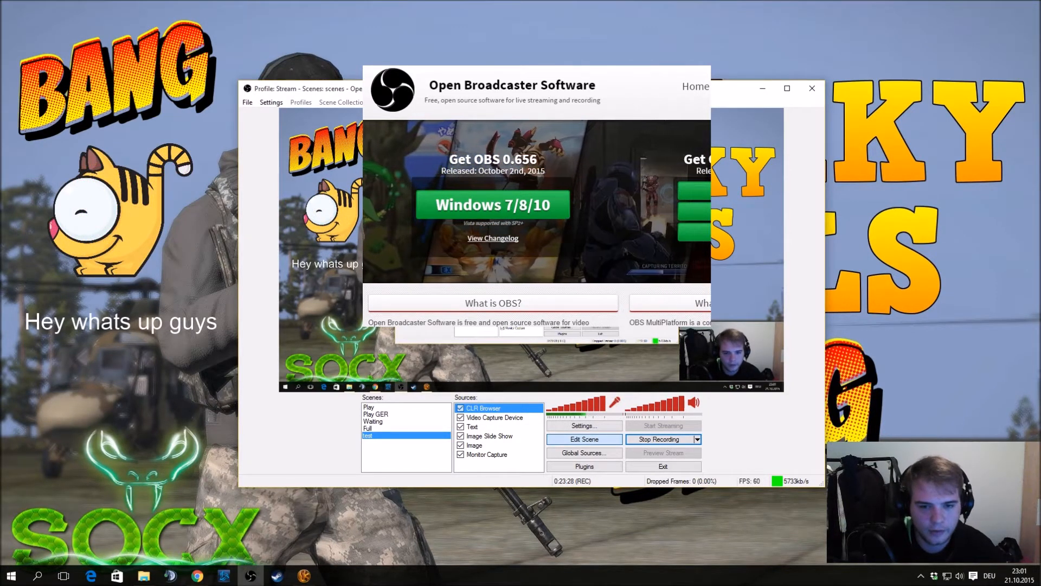
left_click_drag(526, 214, 523, 205)
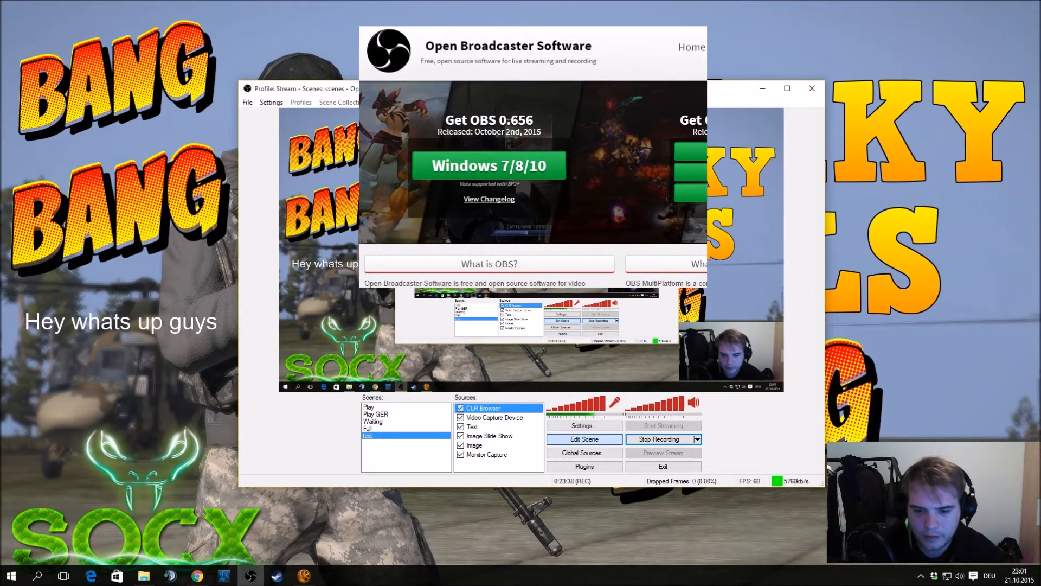
- View the Play scene for comparison, return to the test scene and remove its CLR Browser source
left_click(371, 407)
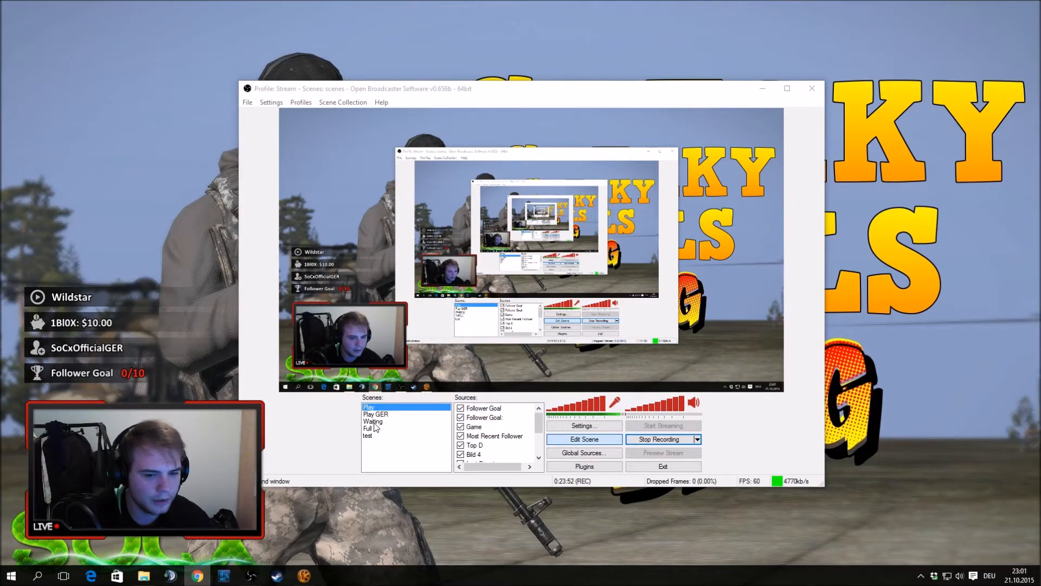
left_click(420, 434)
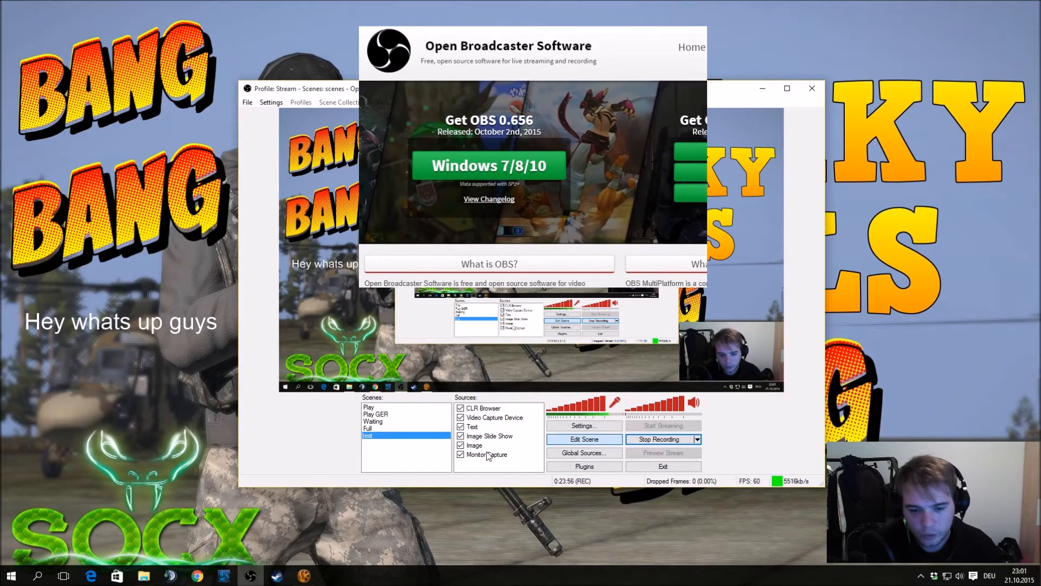
right_click(485, 408)
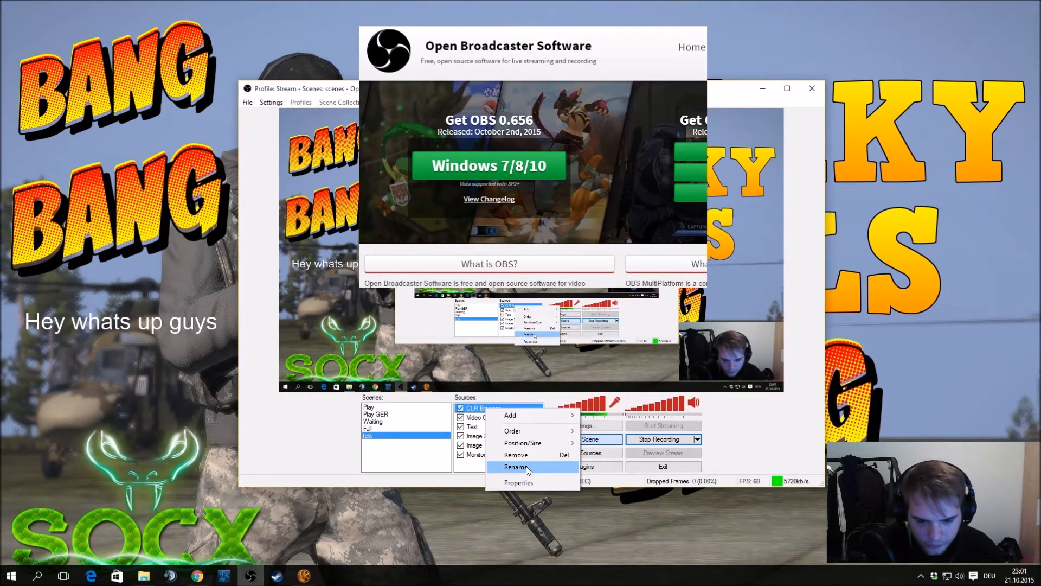
left_click(516, 454)
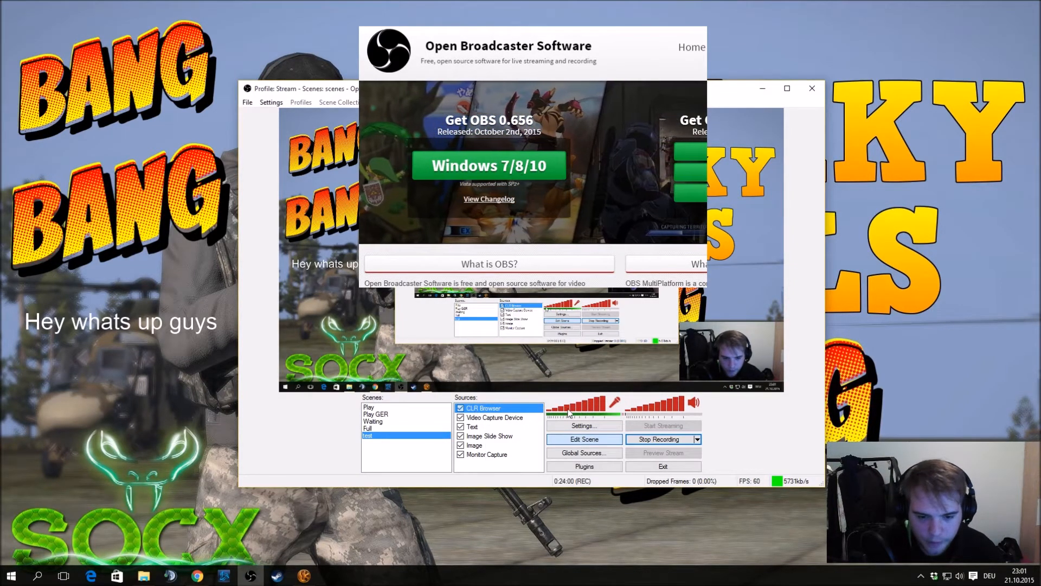
left_click(531, 323)
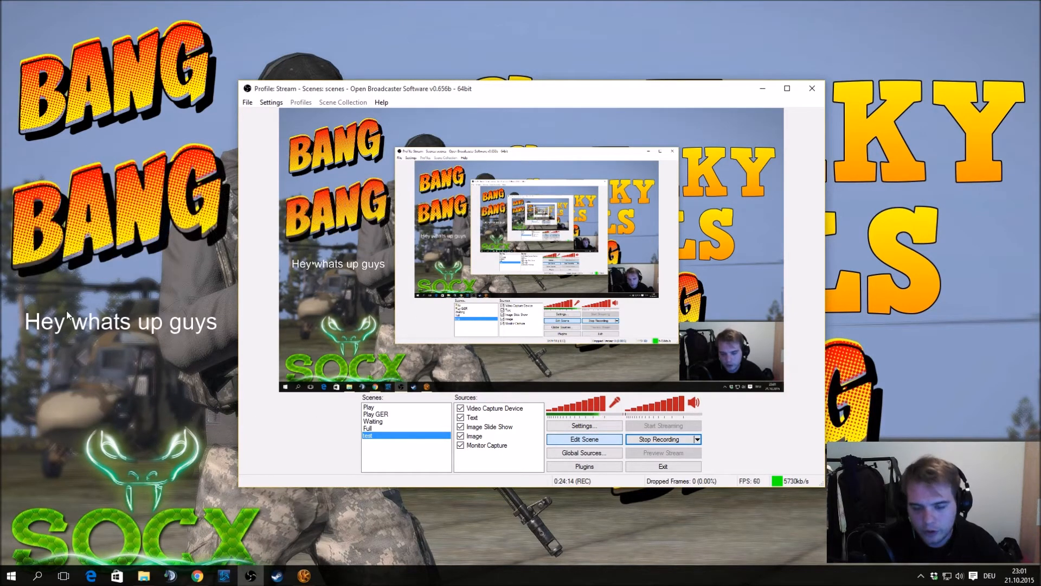
left_click(45, 380)
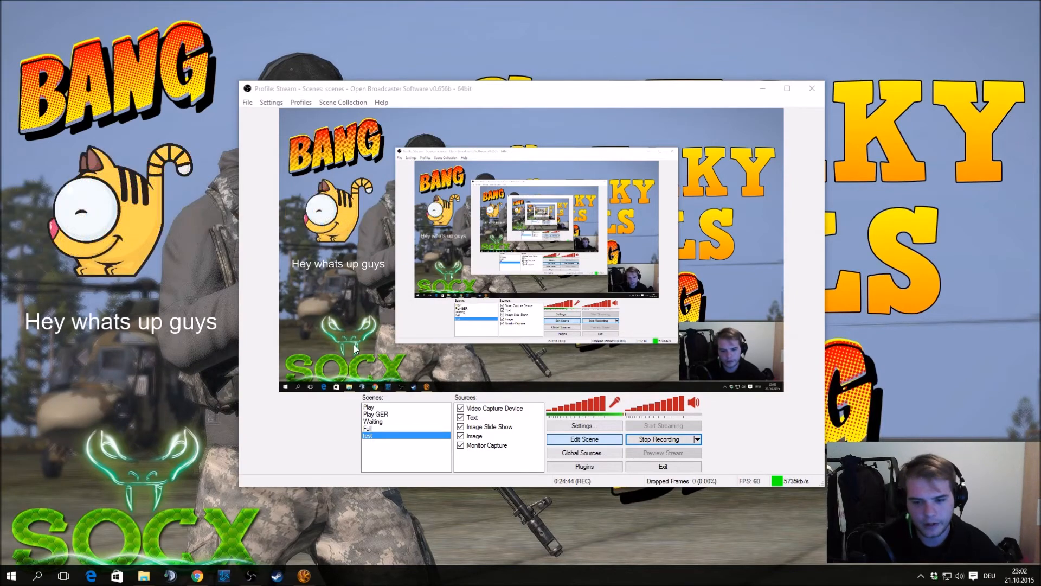
left_click(416, 460)
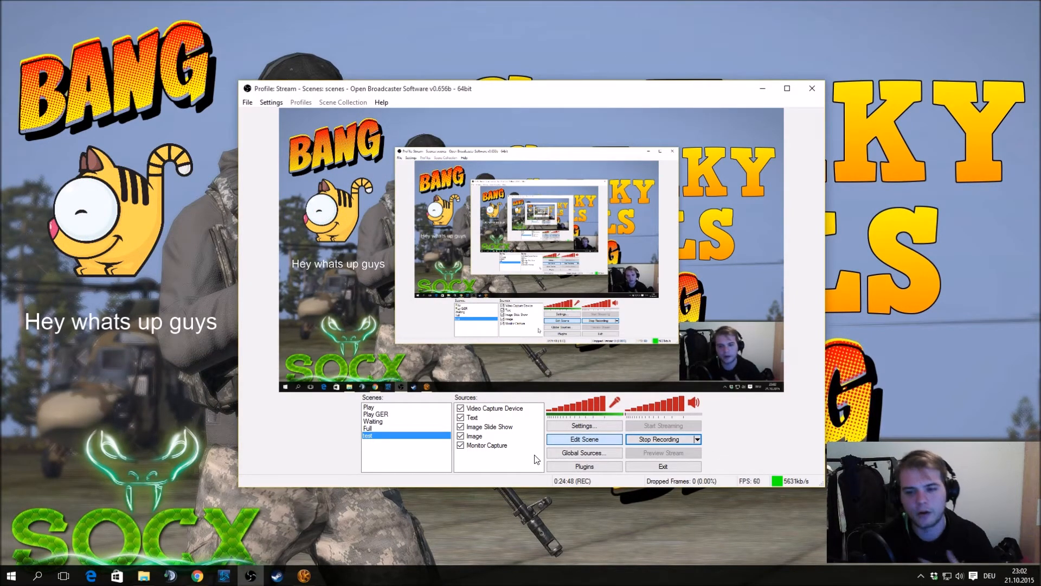